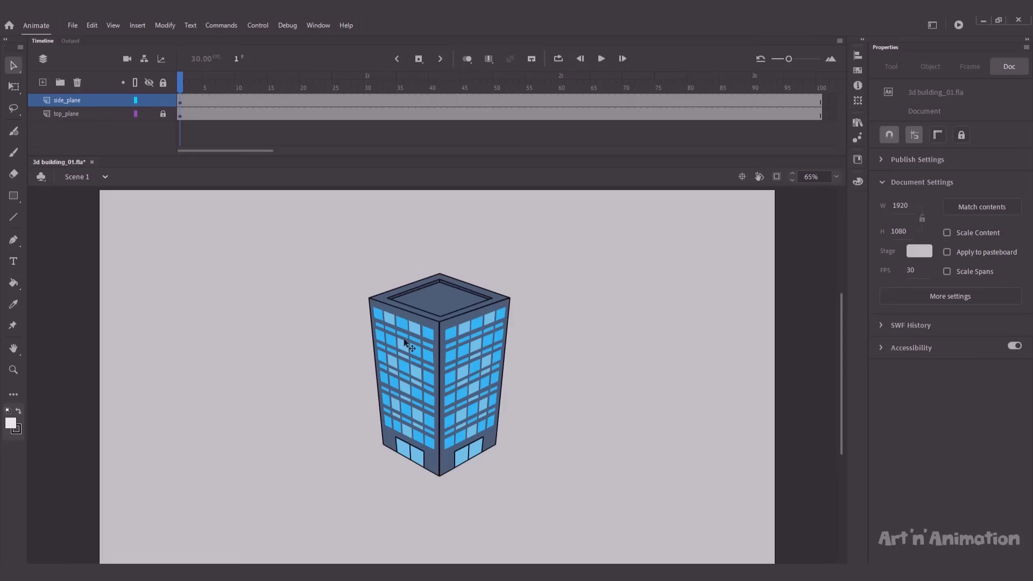
Step: Briefly hide the top_plane roof to check the walls, then marquee-select both side_plane walls
{"action": "left_click", "coordinate": [150, 114]}
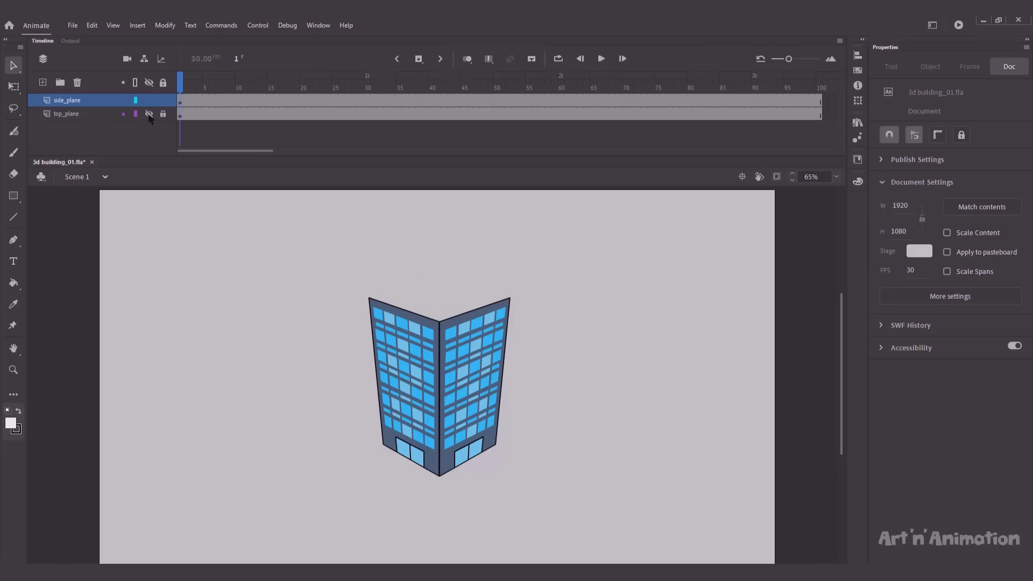
{"action": "left_click", "coordinate": [149, 114]}
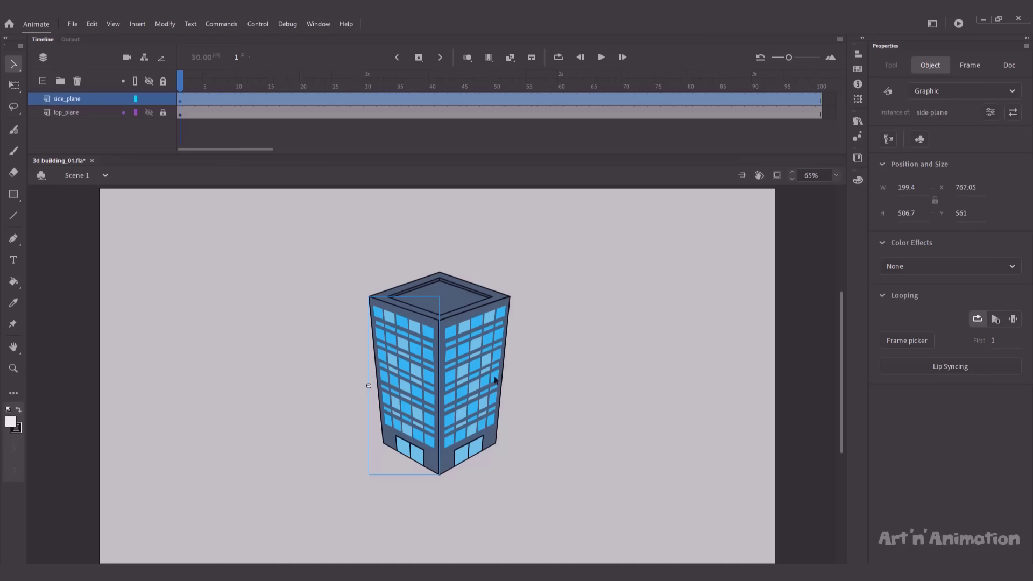
{"action": "left_click_drag", "start_coordinate": [547, 400], "coordinate": [365, 415]}
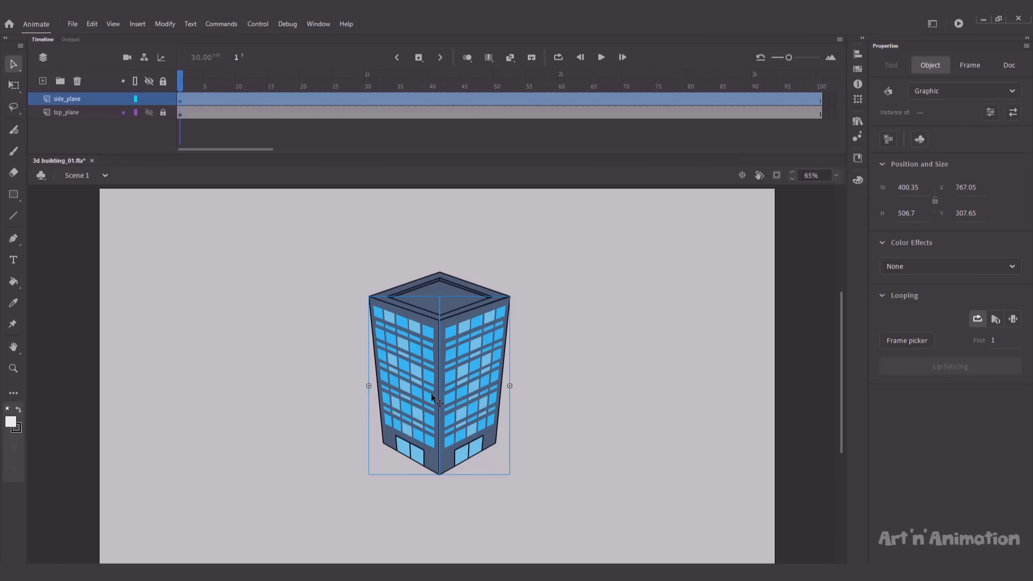
Step: Distribute the two selected walls to their own side_plane layers, then deselect the stage
{"action": "right_click", "coordinate": [431, 398]}
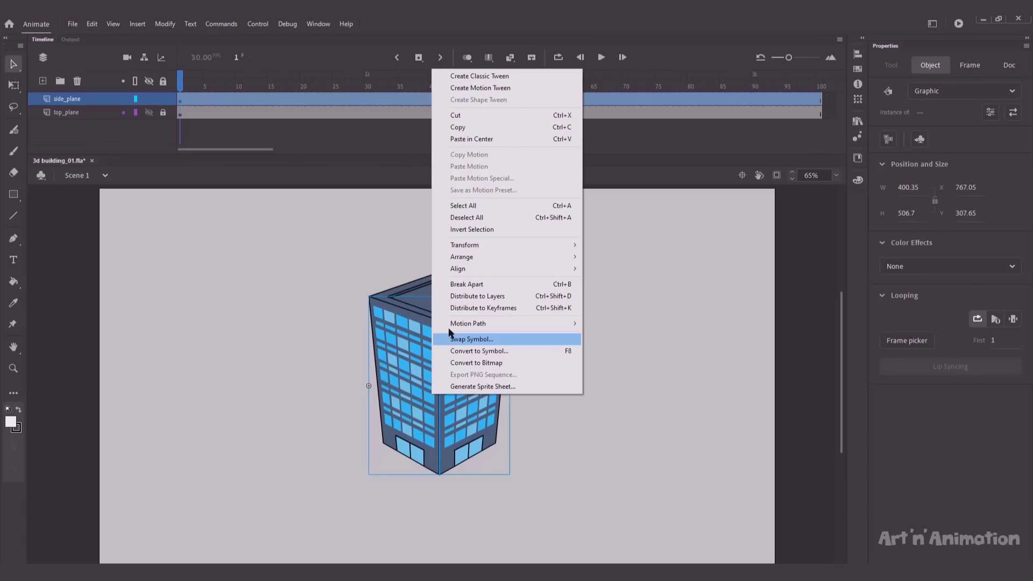
{"action": "left_click", "coordinate": [457, 299]}
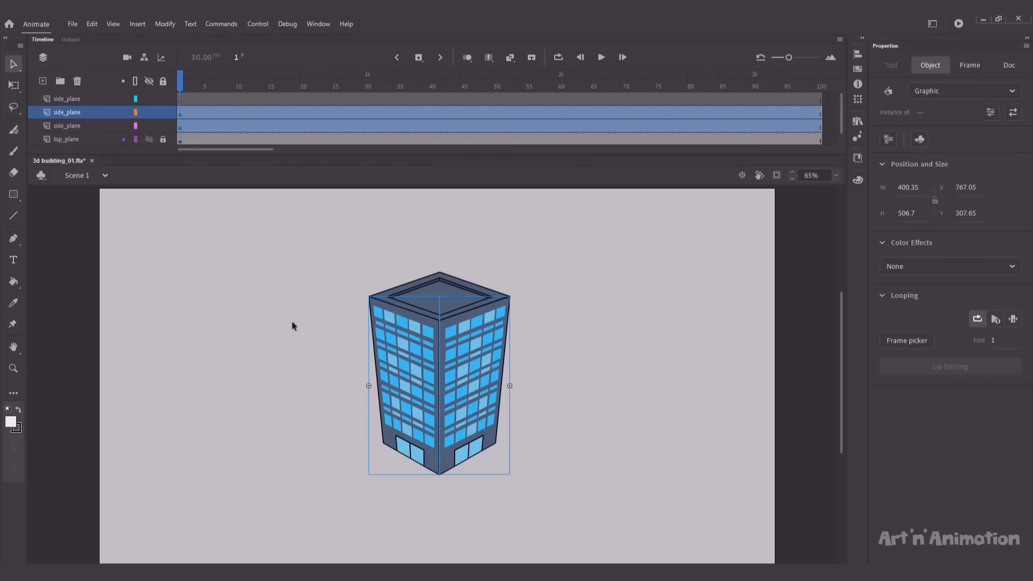
{"action": "left_click", "coordinate": [296, 324]}
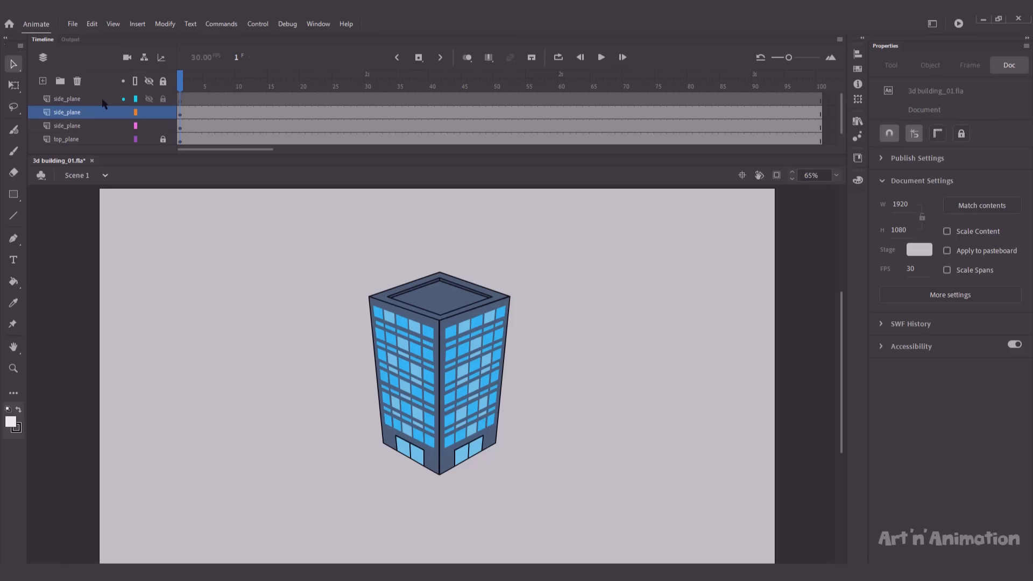
{"action": "left_click", "coordinate": [103, 102]}
Step: Delete the empty top side_plane layer
{"action": "left_click", "coordinate": [78, 82]}
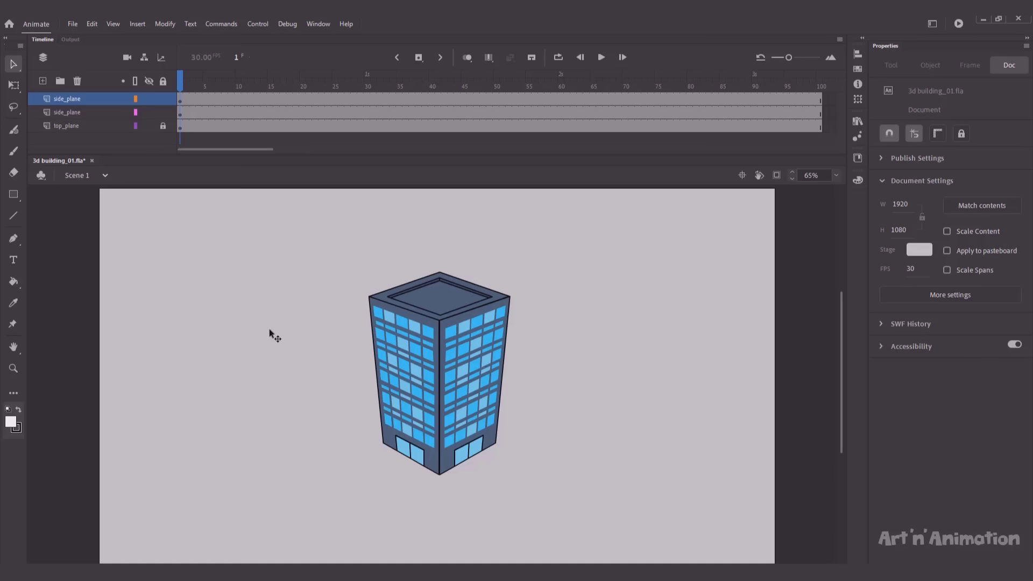
Step: Insert keyframes at frame 50 on all three layers, lock everything, then unlock top_plane
{"action": "left_click", "coordinate": [496, 99]}
{"action": "left_click", "coordinate": [497, 112]}
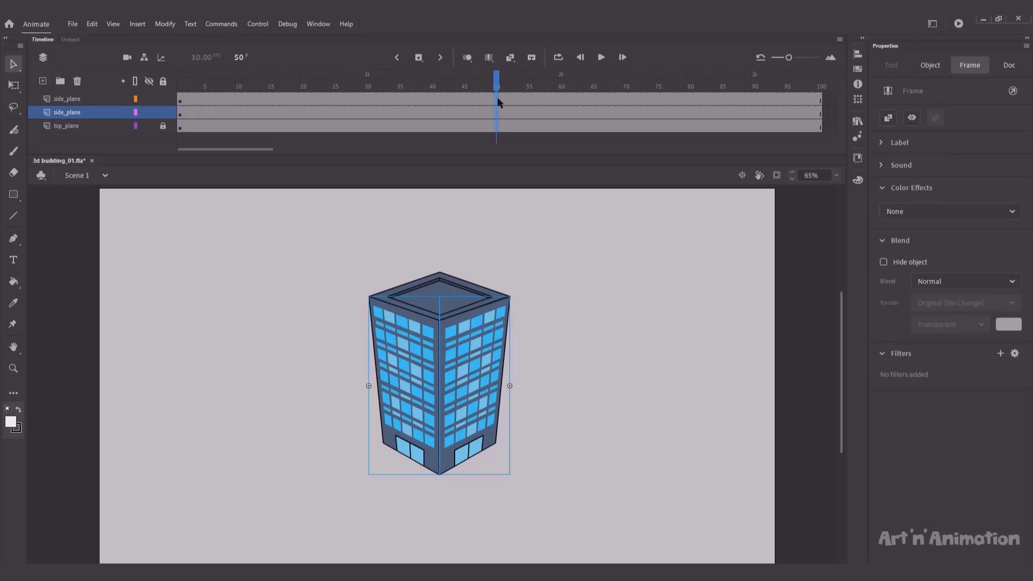
{"action": "key", "text": "F6"}
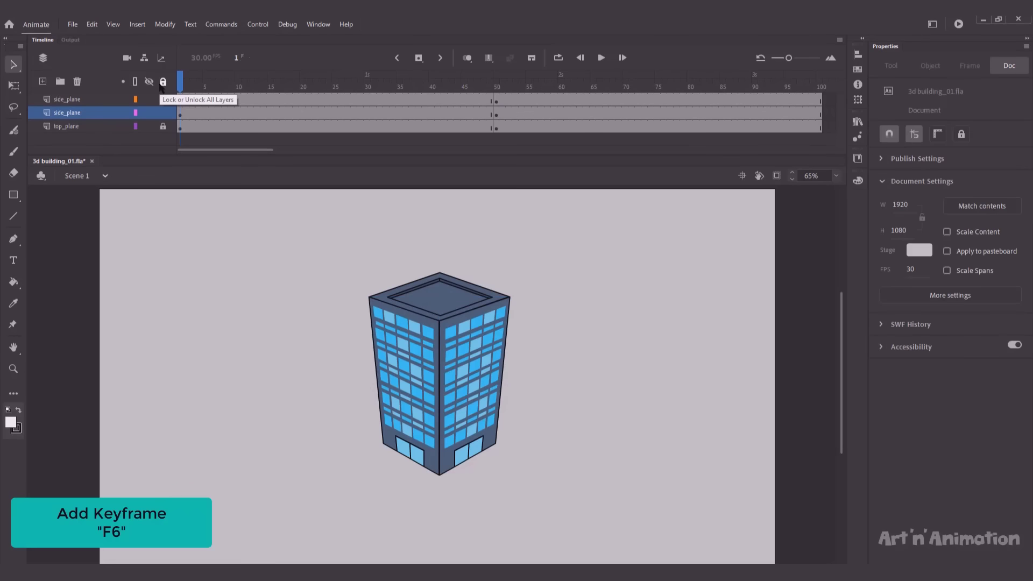
{"action": "left_click", "coordinate": [163, 83]}
{"action": "left_click", "coordinate": [163, 128]}
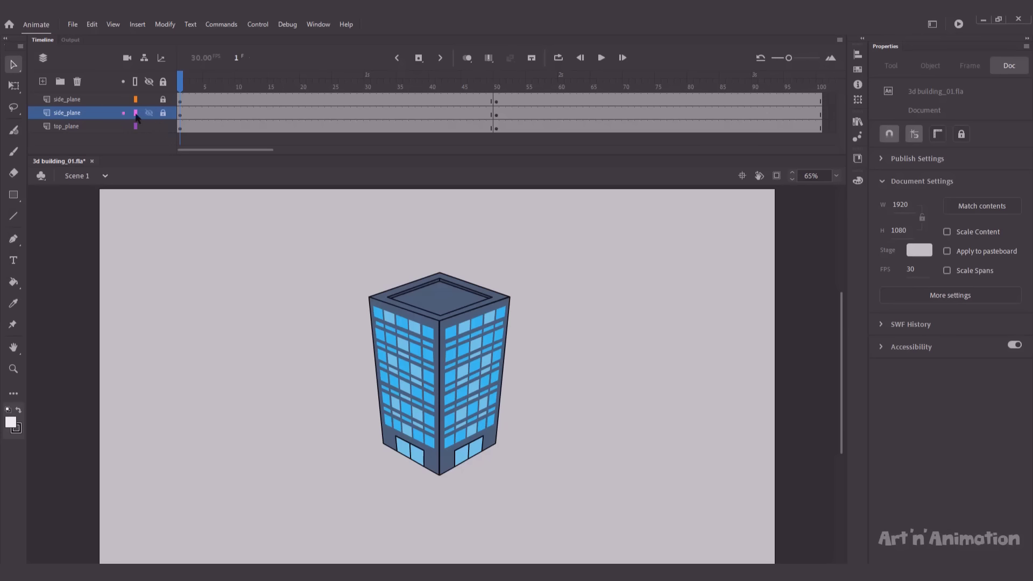
Step: Show the wall layers as outlines and skew the frame-1 roof into a tilted diamond
{"action": "left_click_drag", "start_coordinate": [135, 113], "coordinate": [135, 99]}
{"action": "left_click", "coordinate": [82, 127]}
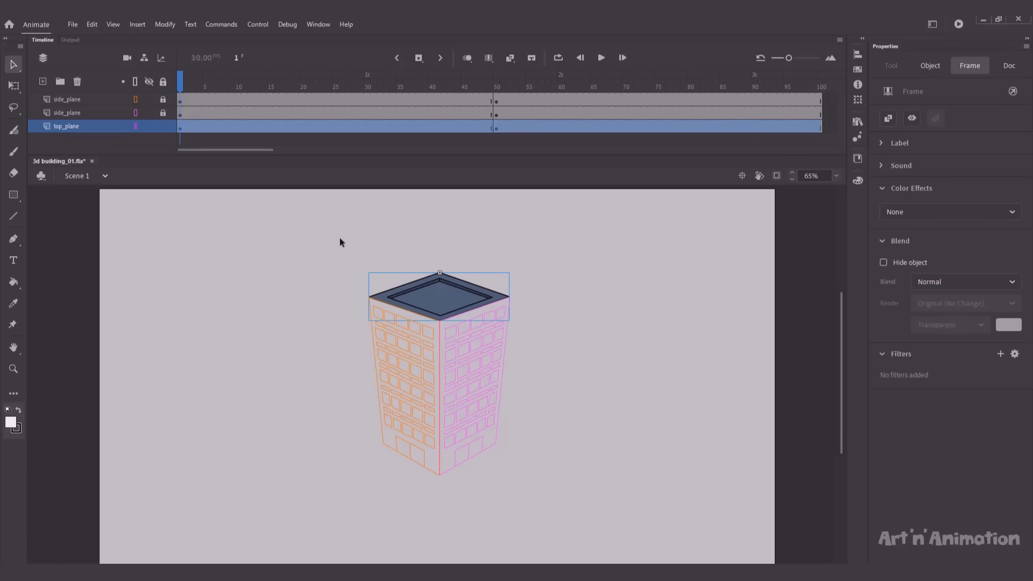
{"action": "key", "text": "q"}
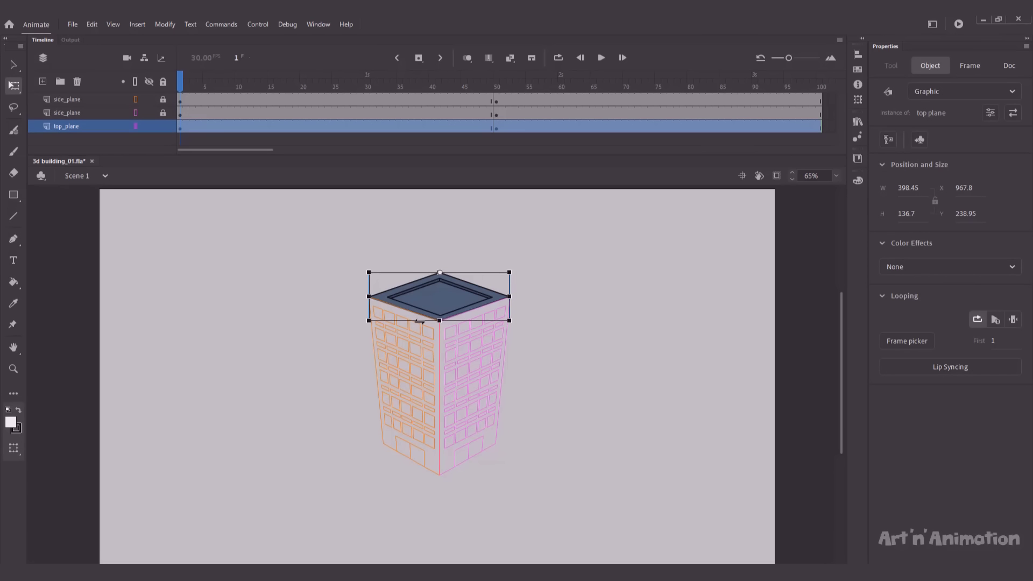
{"action": "left_click_drag", "start_coordinate": [420, 321], "coordinate": [493, 322]}
{"action": "key", "text": "ctrl+z"}
{"action": "left_click_drag", "start_coordinate": [475, 275], "coordinate": [473, 272]}
{"action": "key", "text": "ctrl+z"}
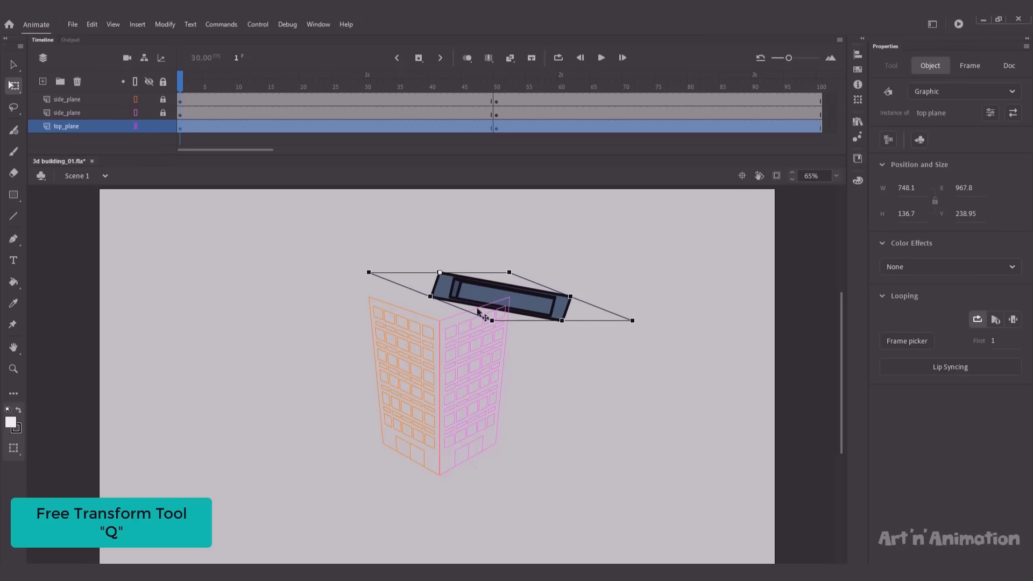
{"action": "key", "text": "ctrl+z"}
{"action": "key", "text": "ctrl+z"}
{"action": "left_click_drag", "start_coordinate": [475, 320], "coordinate": [524, 297]}
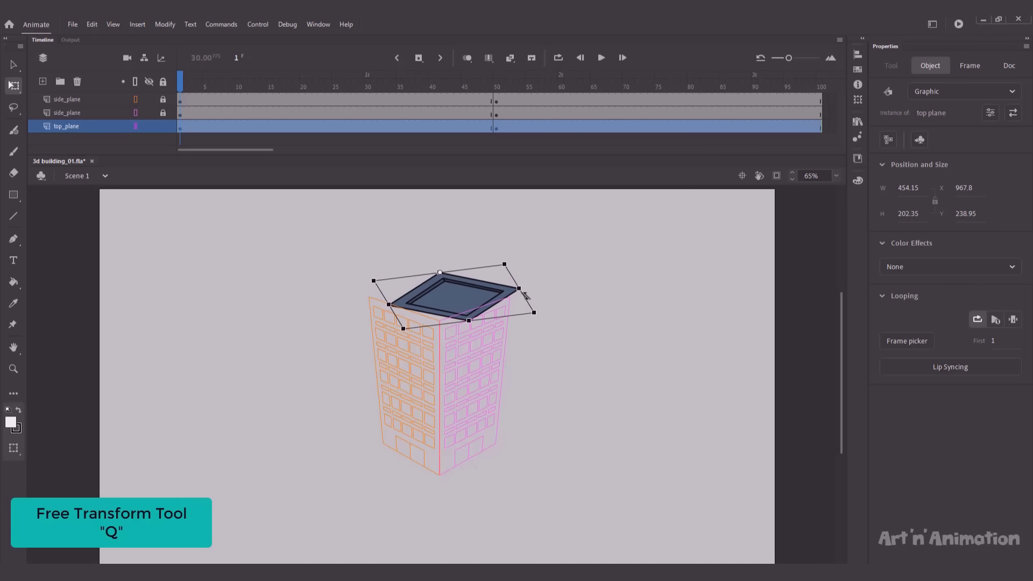
Step: With snapping off, rotate, tilt and flatten the roof to about 450.7 × 151.25
{"action": "left_click_drag", "start_coordinate": [400, 334], "coordinate": [395, 329]}
{"action": "left_click", "coordinate": [626, 291]}
{"action": "left_click", "coordinate": [893, 134]}
{"action": "left_click", "coordinate": [413, 303]}
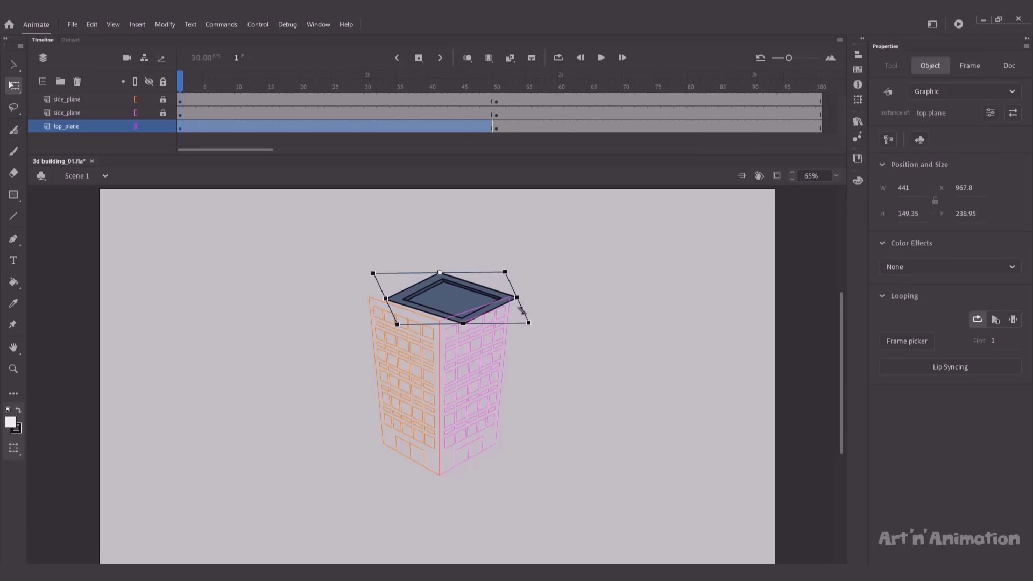
{"action": "left_click_drag", "start_coordinate": [522, 309], "coordinate": [520, 296]}
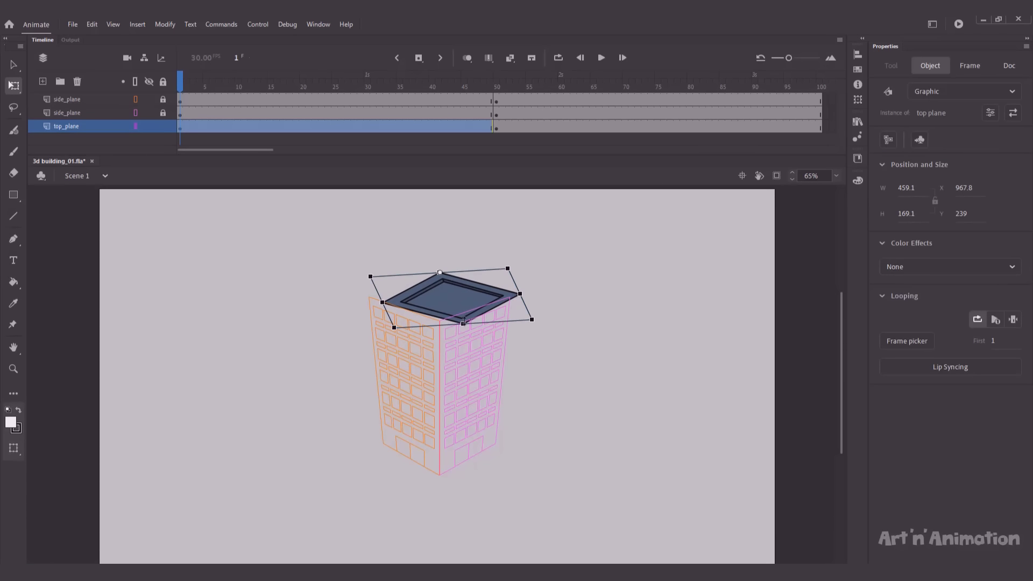
{"action": "left_click_drag", "start_coordinate": [464, 325], "coordinate": [464, 319]}
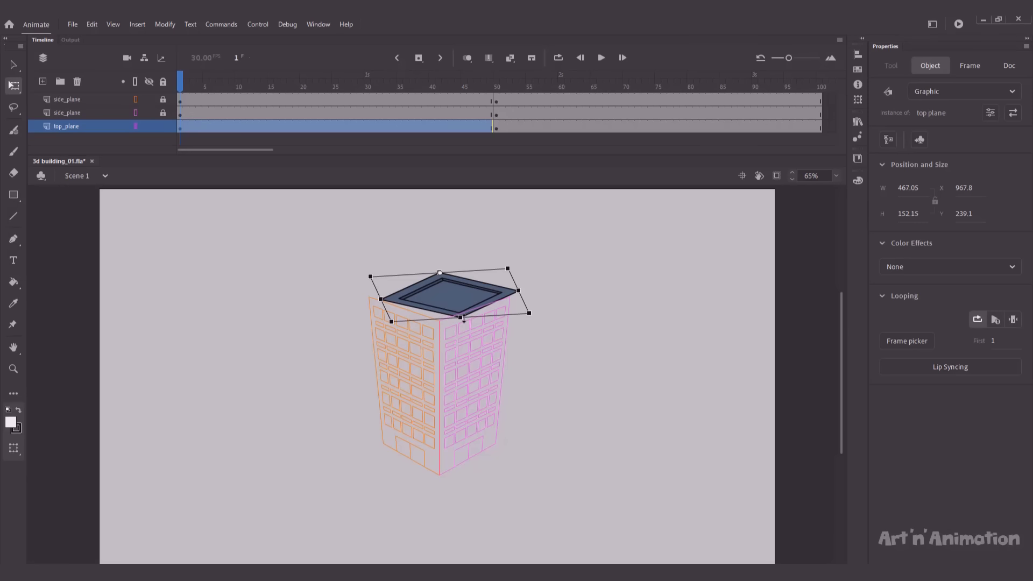
{"action": "left_click", "coordinate": [533, 326]}
{"action": "key", "text": "v"}
{"action": "left_click", "coordinate": [466, 298]}
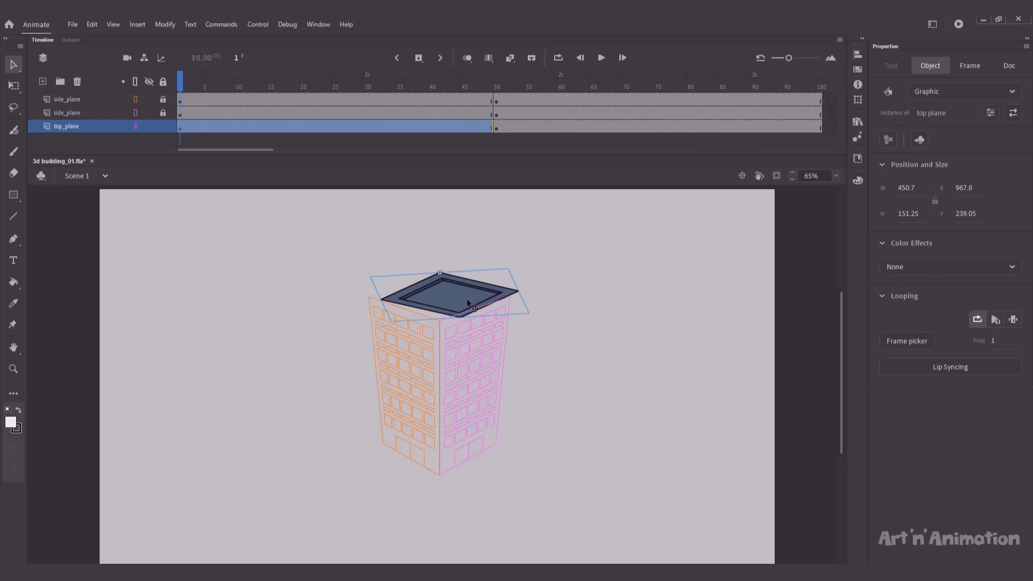
{"action": "key", "text": "q"}
{"action": "left_click", "coordinate": [554, 304]}
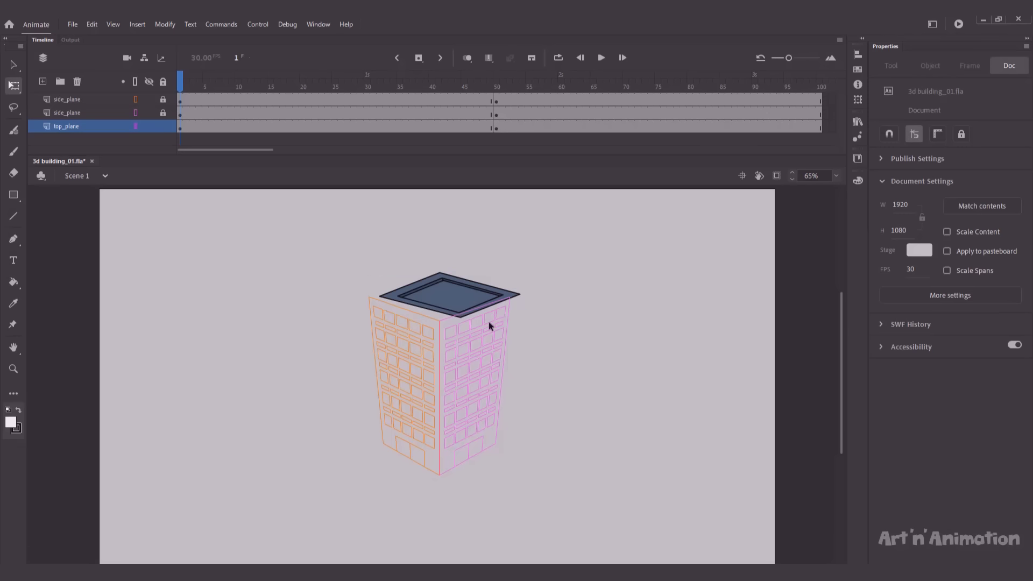
Step: Lock the roof, unlock both walls, and move the pink right wall up to the roof's right corner
{"action": "left_click", "coordinate": [163, 126]}
{"action": "left_click", "coordinate": [163, 113]}
{"action": "left_click", "coordinate": [163, 100]}
{"action": "left_click", "coordinate": [511, 338]}
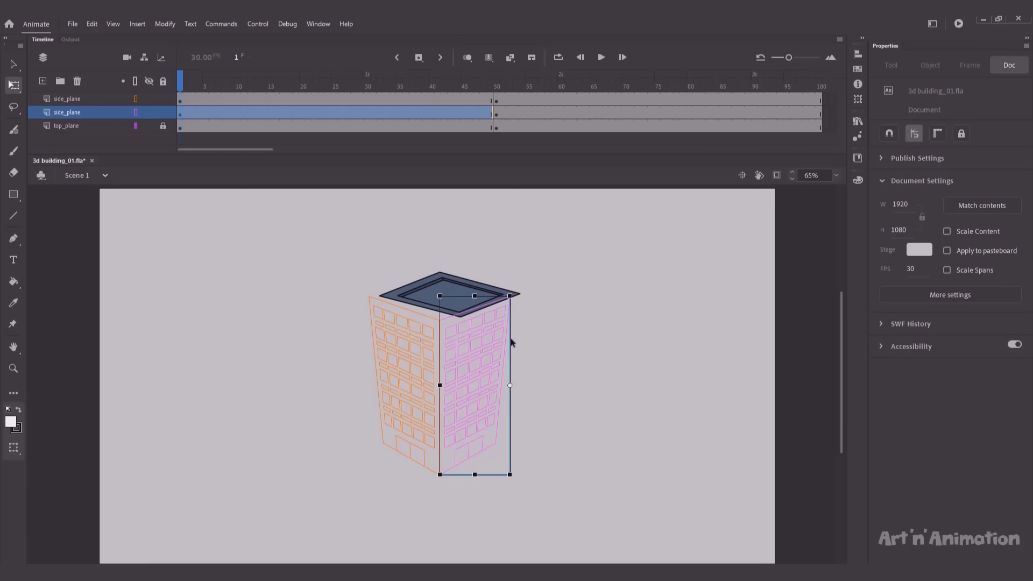
{"action": "left_click_drag", "start_coordinate": [479, 361], "coordinate": [489, 356]}
{"action": "key", "text": "Down"}
{"action": "key", "text": "Down"}
{"action": "key", "text": "Down"}
{"action": "key", "text": "Down"}
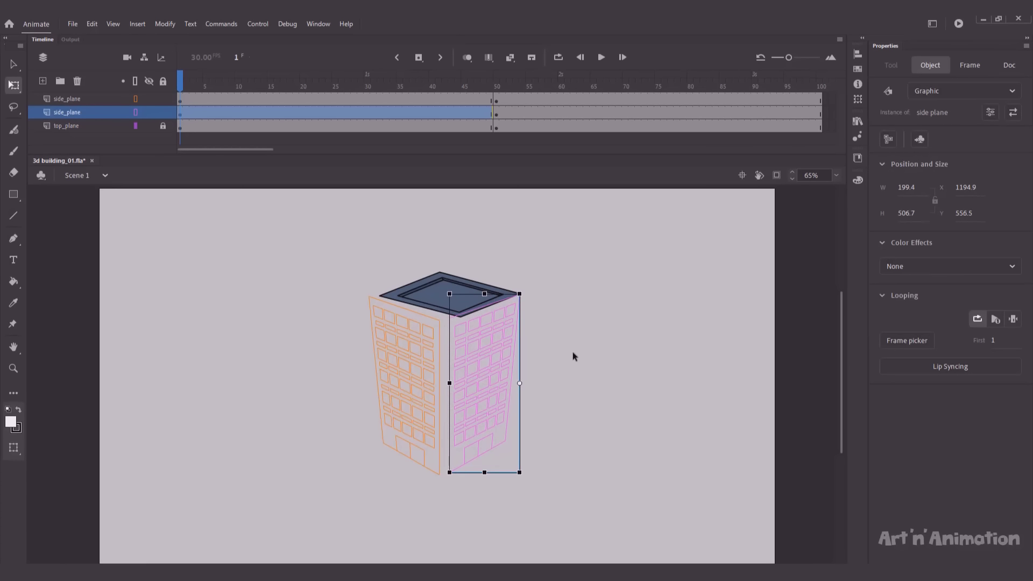
{"action": "left_click", "coordinate": [574, 356]}
{"action": "left_click", "coordinate": [508, 346]}
{"action": "left_click", "coordinate": [525, 344]}
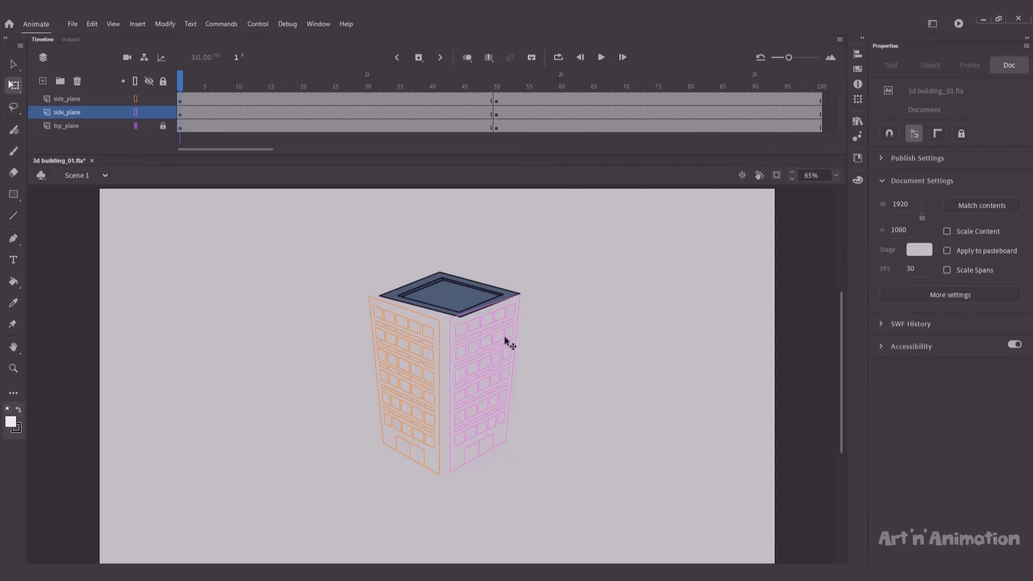
{"action": "left_click", "coordinate": [510, 340]}
{"action": "left_click", "coordinate": [570, 336]}
Step: Zoom in and narrow the pink right wall to 170.65 wide to meet the corner
{"action": "key", "text": "z"}
{"action": "left_click_drag", "start_coordinate": [477, 263], "coordinate": [592, 293]}
{"action": "scroll", "coordinate": [504, 325], "scroll_direction": "down", "scroll_amount": 6}
{"action": "key", "text": "q"}
{"action": "left_click", "coordinate": [479, 333]}
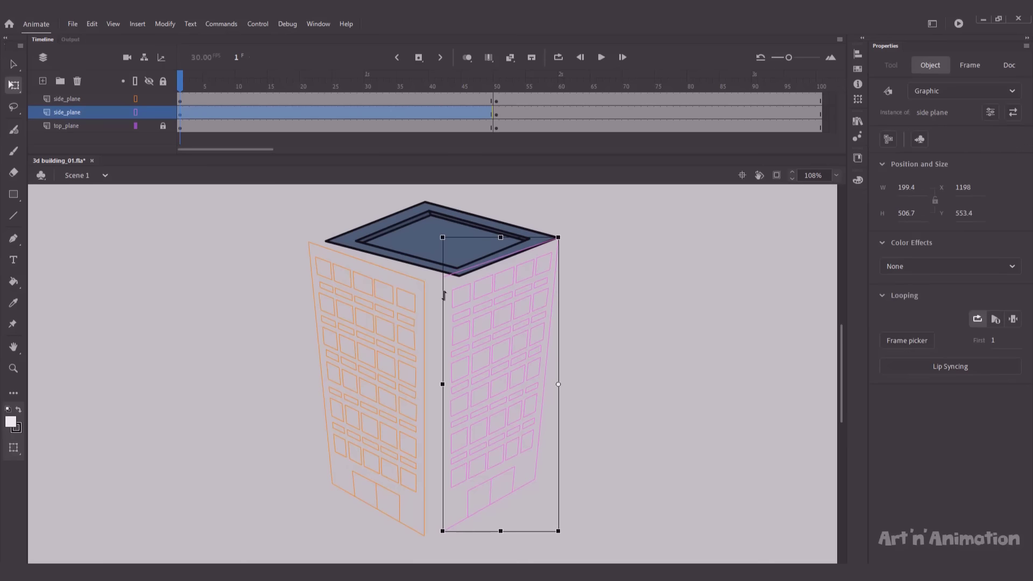
{"action": "left_click_drag", "start_coordinate": [442, 384], "coordinate": [455, 364]}
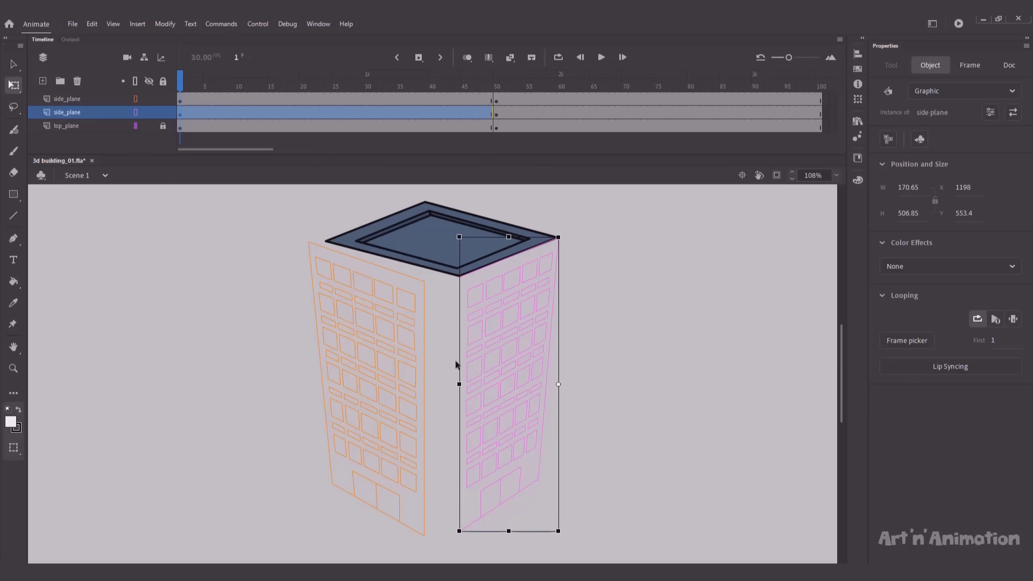
{"action": "key", "text": "v"}
{"action": "left_click", "coordinate": [587, 357]}
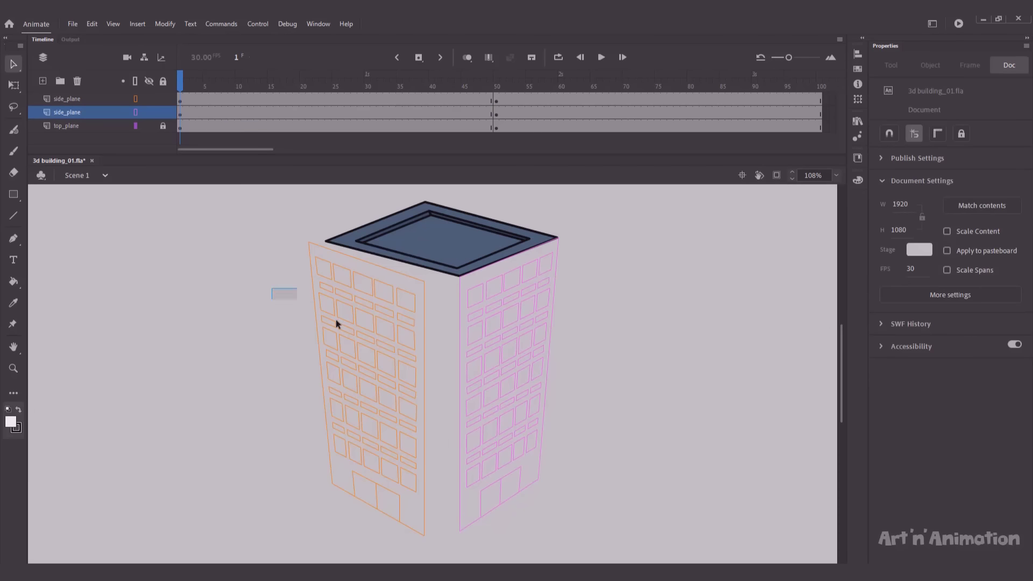
Step: Move the orange left wall right and widen it to 232.5 to meet the pink wall
{"action": "left_click", "coordinate": [336, 323]}
{"action": "left_click_drag", "start_coordinate": [341, 358], "coordinate": [355, 356]}
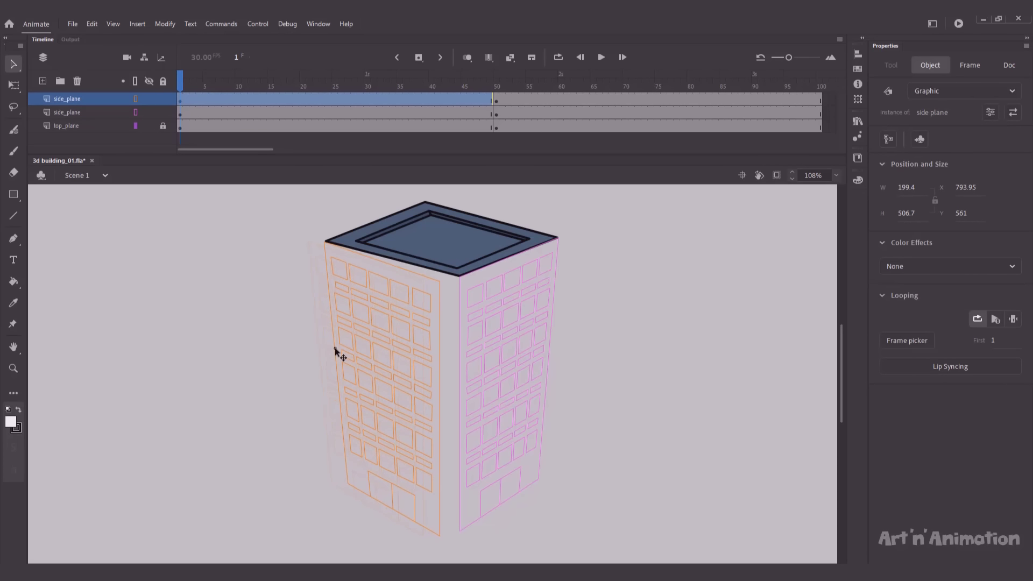
{"action": "key", "text": "q"}
{"action": "left_click_drag", "start_coordinate": [440, 387], "coordinate": [459, 388]}
{"action": "left_click", "coordinate": [272, 346]}
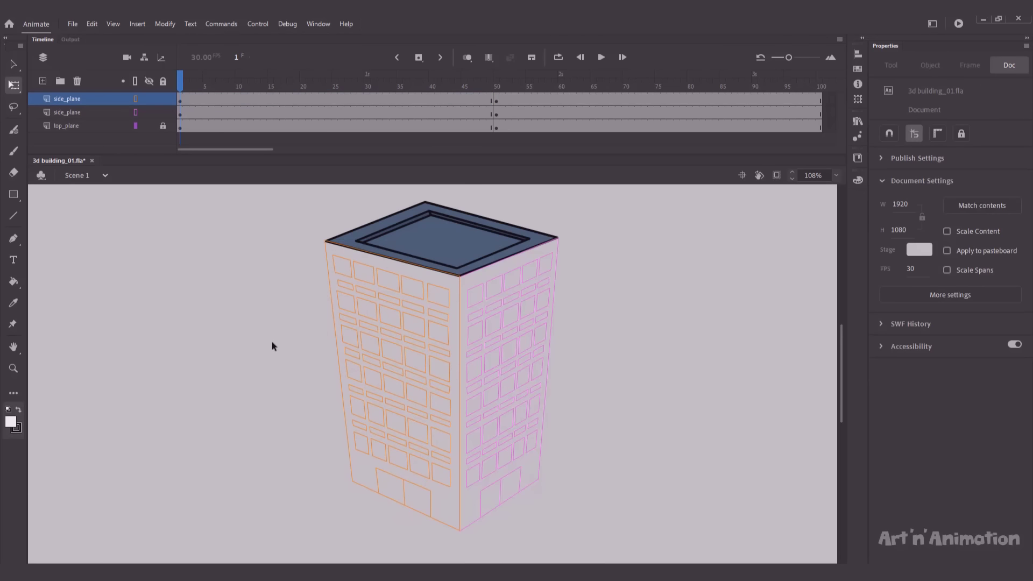
Step: Turn off outline mode on both side_plane layers and compare the building at frames 49 and 50
{"action": "left_click", "coordinate": [328, 382]}
{"action": "left_click", "coordinate": [287, 369]}
{"action": "left_click", "coordinate": [325, 376]}
{"action": "left_click", "coordinate": [279, 369]}
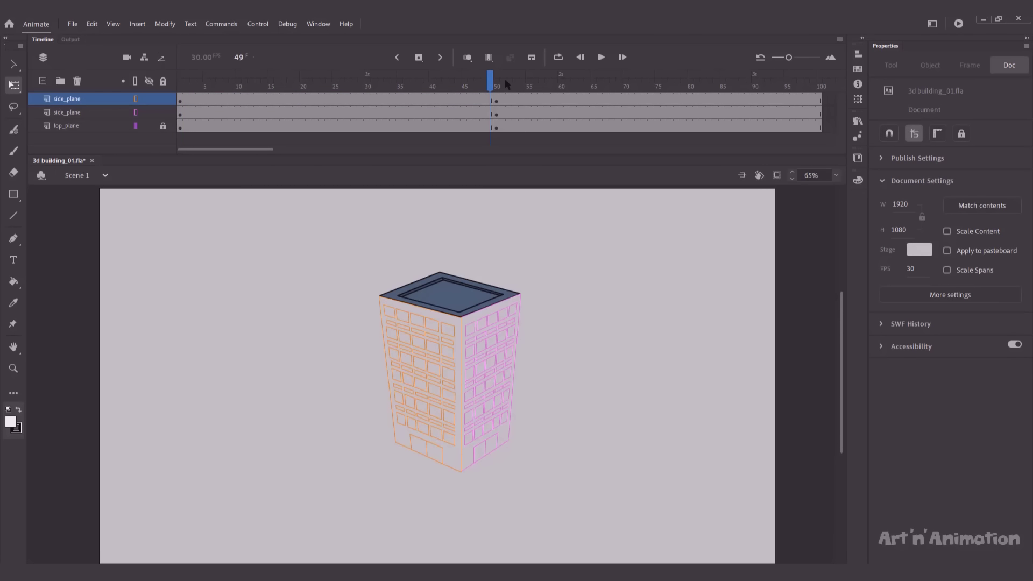
{"action": "left_click", "coordinate": [136, 99]}
{"action": "left_click", "coordinate": [136, 112]}
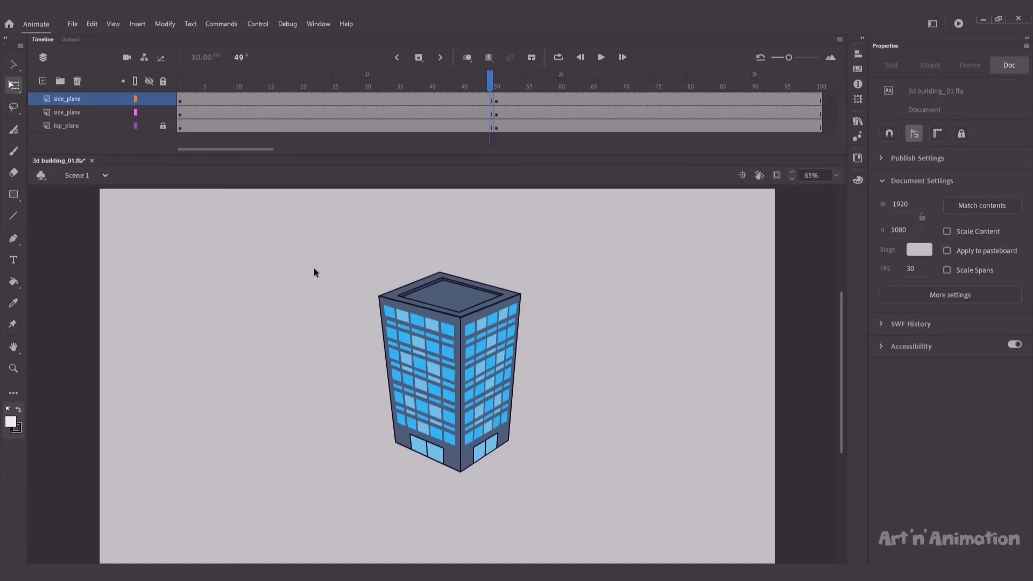
{"action": "left_click_drag", "start_coordinate": [489, 81], "coordinate": [489, 81]}
Step: With onion skin on, nudge, skew and resize the frame-48 building to match its neighbouring ghosts
{"action": "left_click", "coordinate": [467, 57]}
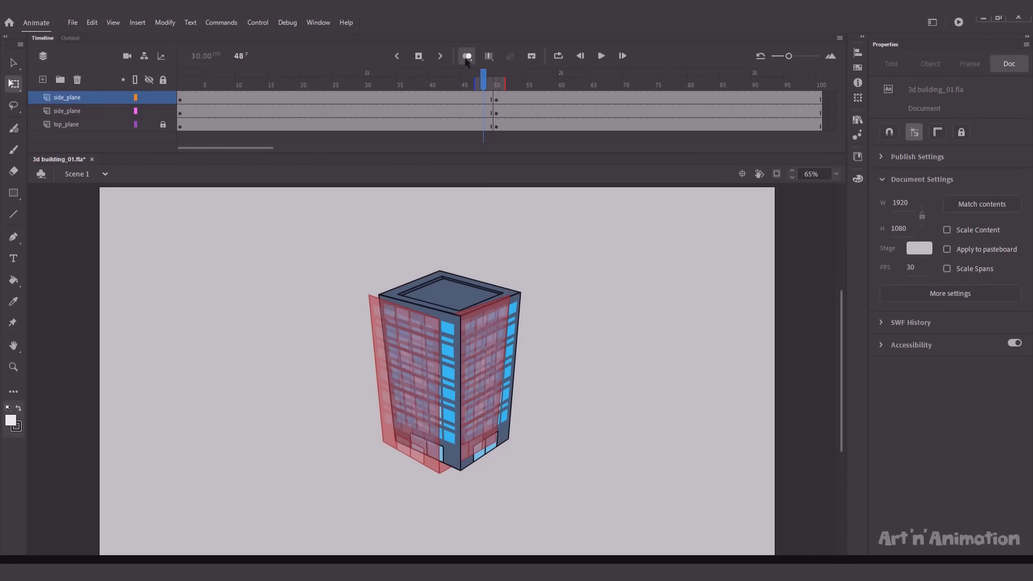
{"action": "left_click_drag", "start_coordinate": [489, 81], "coordinate": [486, 83]}
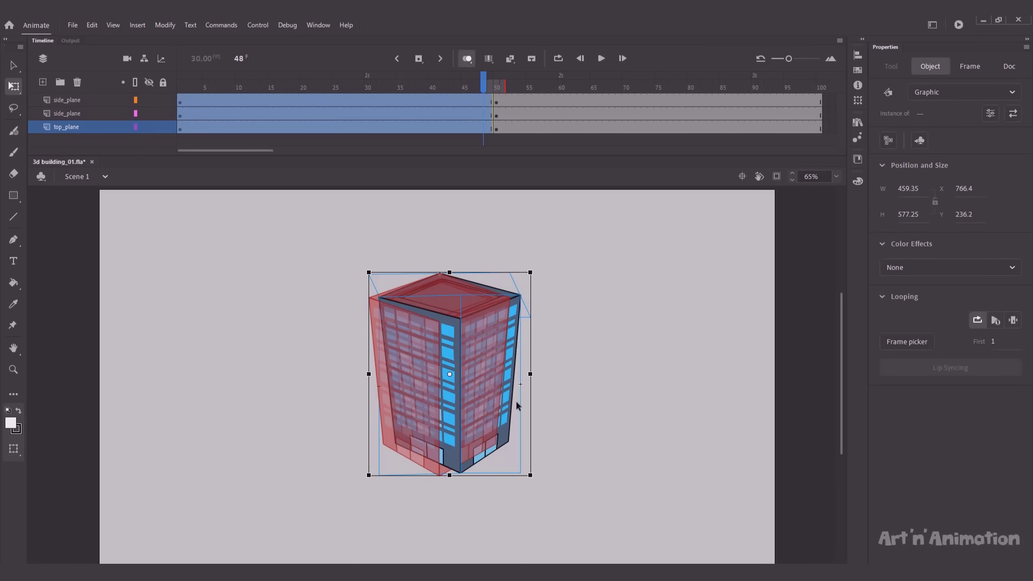
{"action": "key", "text": "shift+Left"}
{"action": "key", "text": "shift+Left"}
{"action": "key", "text": "shift+Left"}
{"action": "key", "text": "Right"}
{"action": "key", "text": "Right"}
{"action": "key", "text": "Right"}
{"action": "key", "text": "Right"}
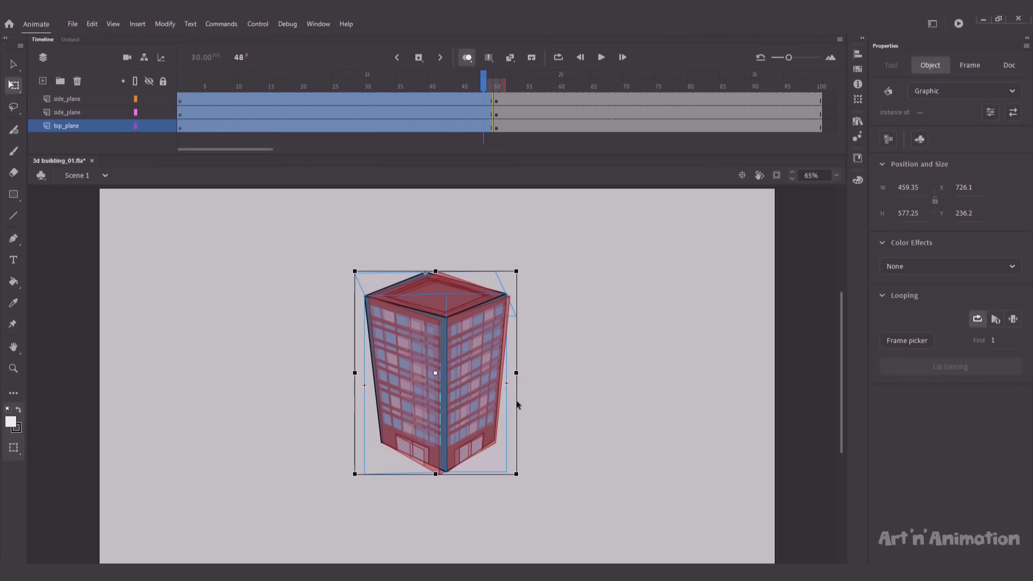
{"action": "key", "text": "Right"}
{"action": "key", "text": "Right"}
{"action": "key", "text": "Right"}
{"action": "key", "text": "Right"}
{"action": "key", "text": "Right"}
{"action": "key", "text": "Right"}
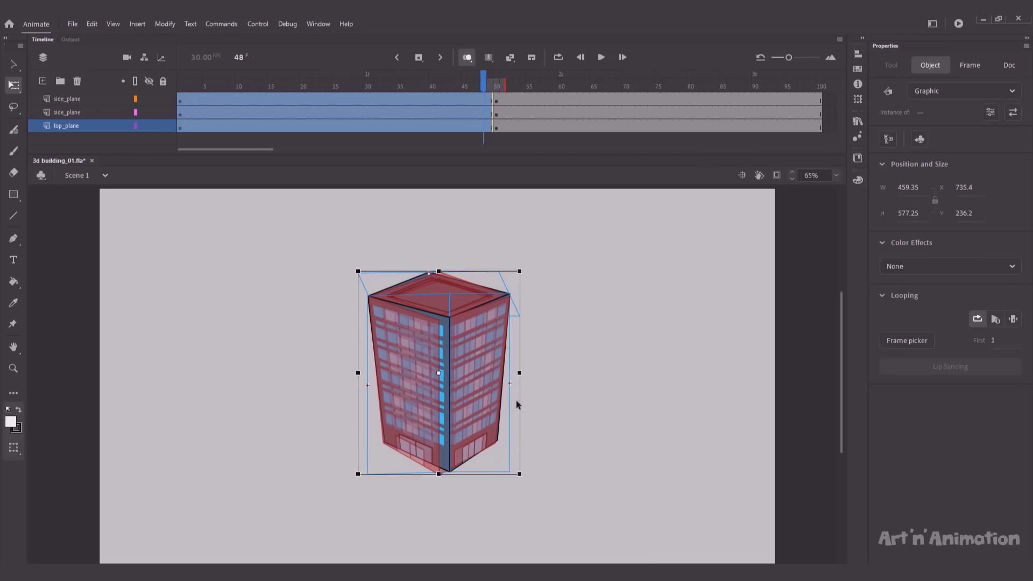
{"action": "left_click_drag", "start_coordinate": [519, 324], "coordinate": [520, 326]}
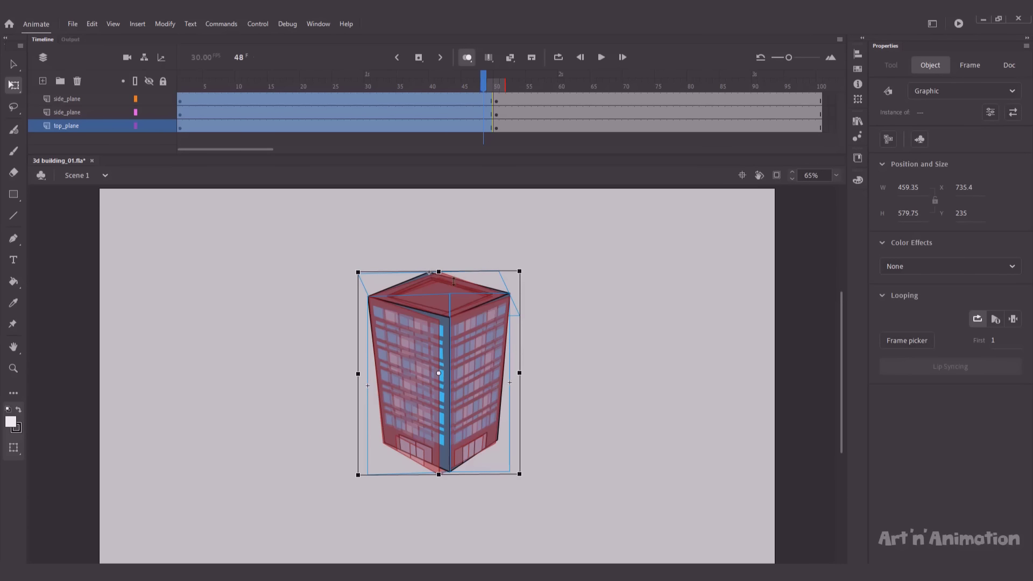
{"action": "left_click_drag", "start_coordinate": [438, 271], "coordinate": [439, 273]}
{"action": "left_click", "coordinate": [439, 260]}
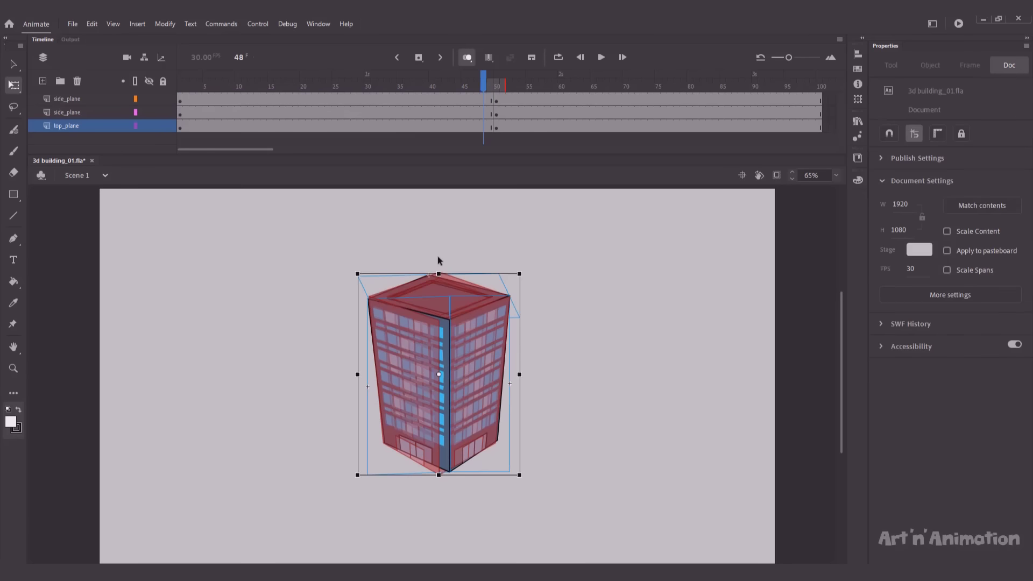
Step: Turn onion skin off, scrub to frame 50 and select all planes to check alignment
{"action": "left_click", "coordinate": [467, 57]}
{"action": "mouse_move", "coordinate": [481, 79]}
{"action": "left_mouse_down"}
{"action": "mouse_move", "coordinate": [499, 82]}
{"action": "mouse_move", "coordinate": [489, 83]}
{"action": "left_mouse_up"}
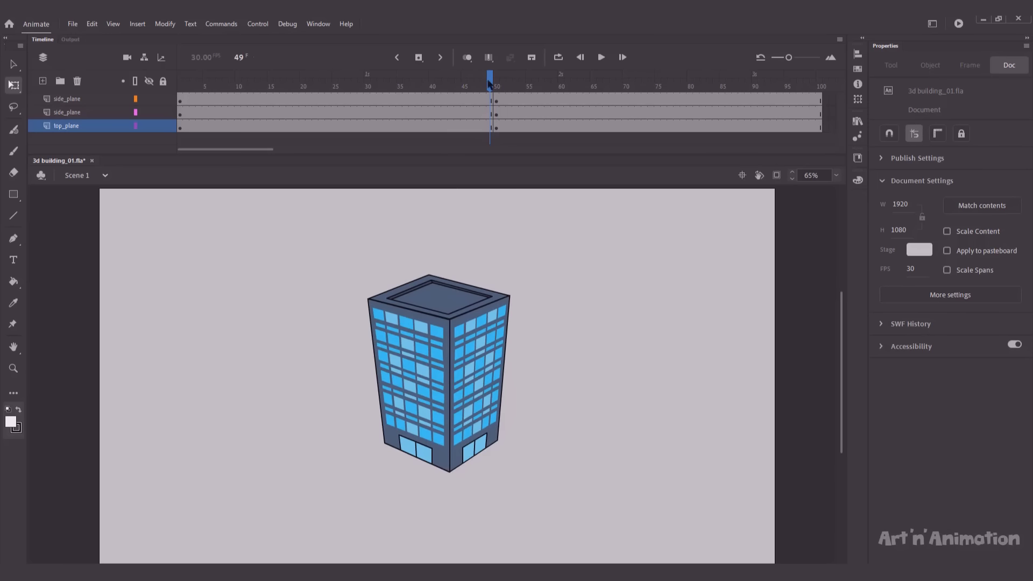
{"action": "left_click_drag", "start_coordinate": [342, 277], "coordinate": [520, 338]}
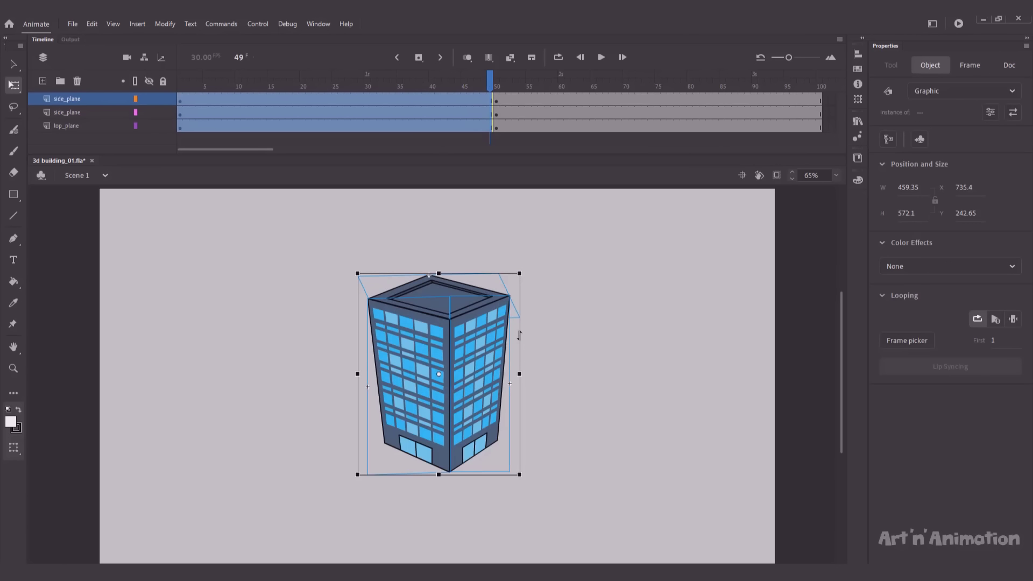
{"action": "left_click", "coordinate": [534, 336]}
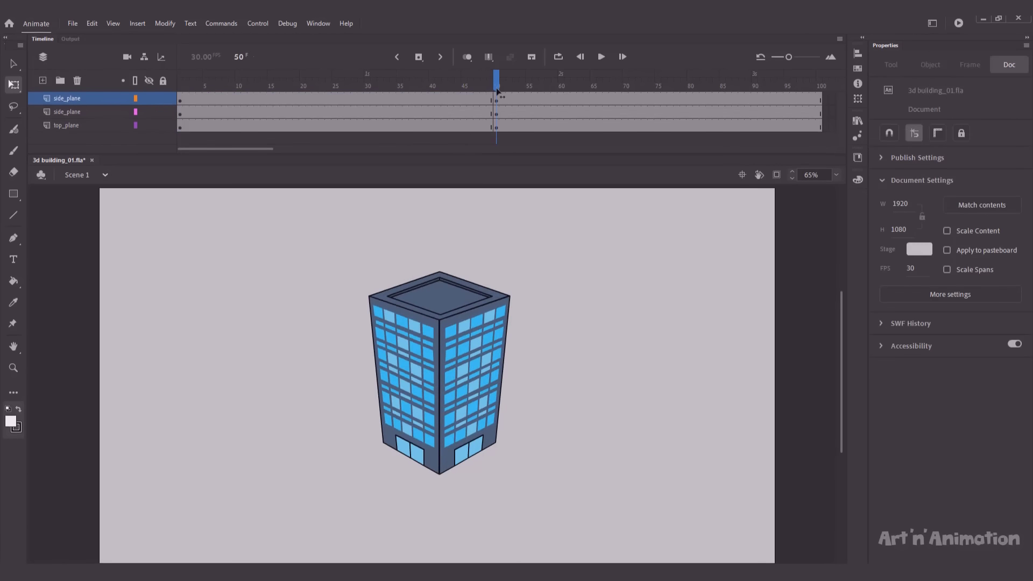
{"action": "key", "text": "ctrl+a"}
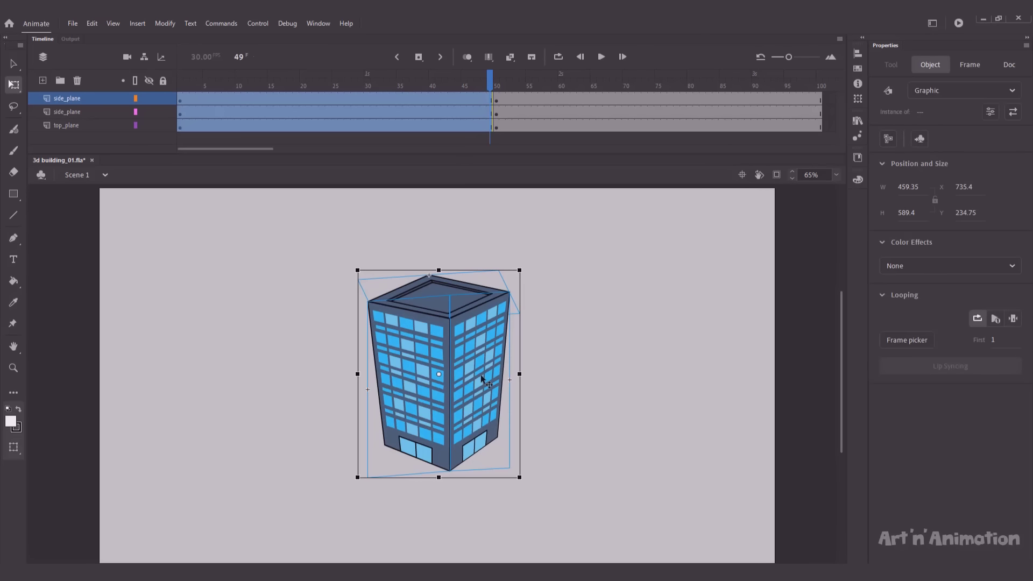
{"action": "left_click", "coordinate": [444, 230]}
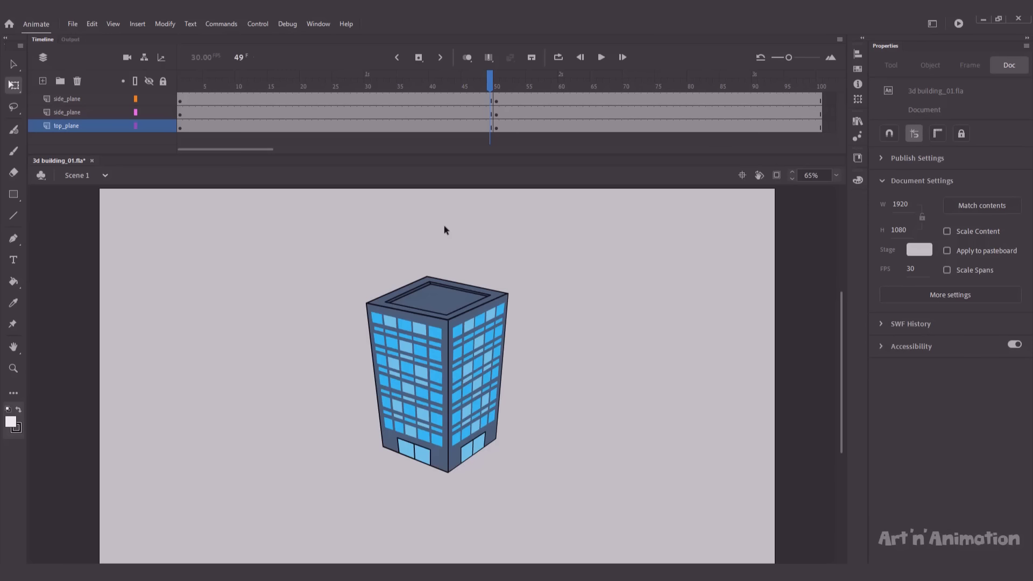
Step: Insert keyframes at frame 100 across top_plane and both side_plane layers
{"action": "left_click", "coordinate": [820, 89]}
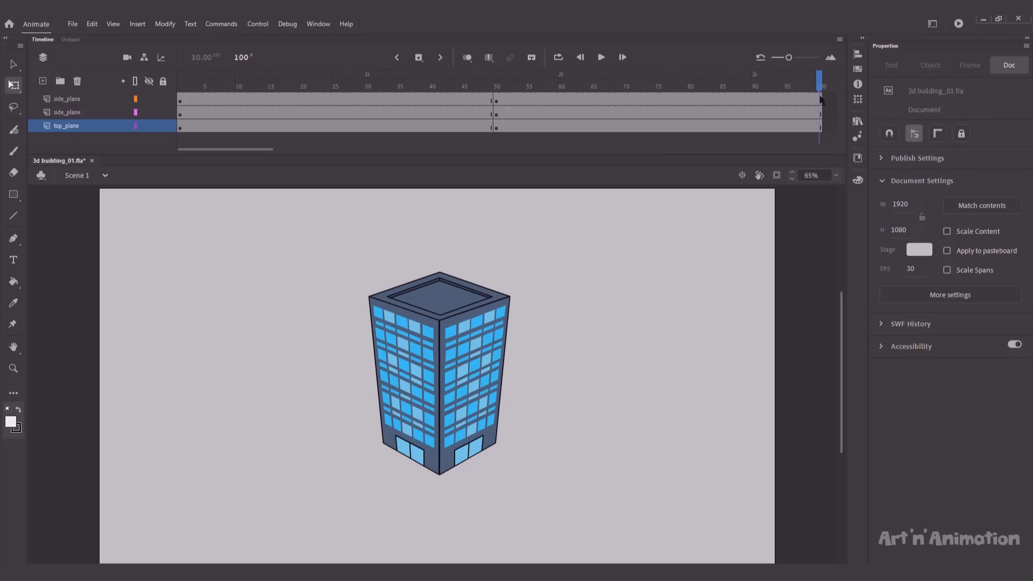
{"action": "left_click", "coordinate": [816, 128]}
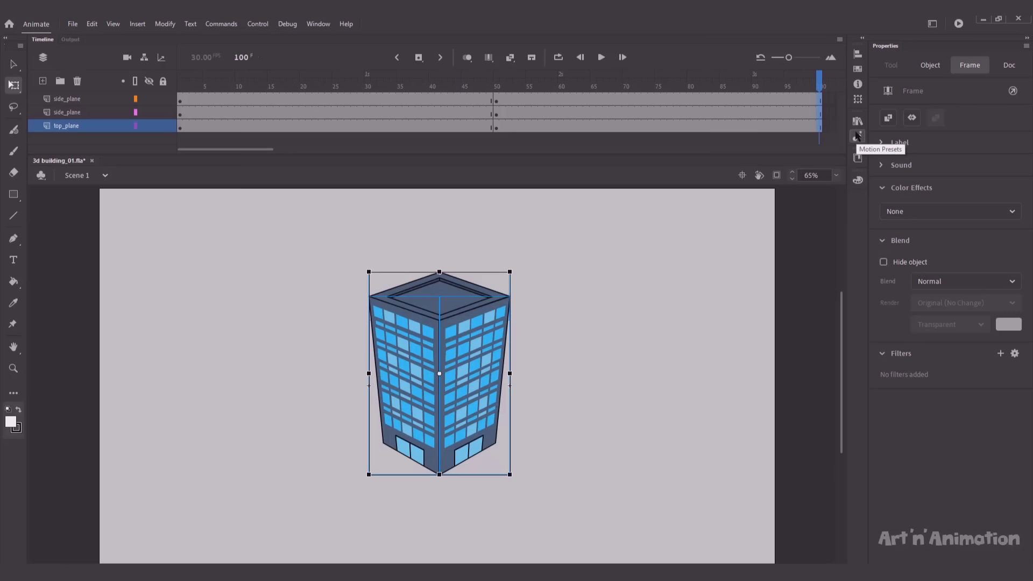
{"action": "key", "text": "F6"}
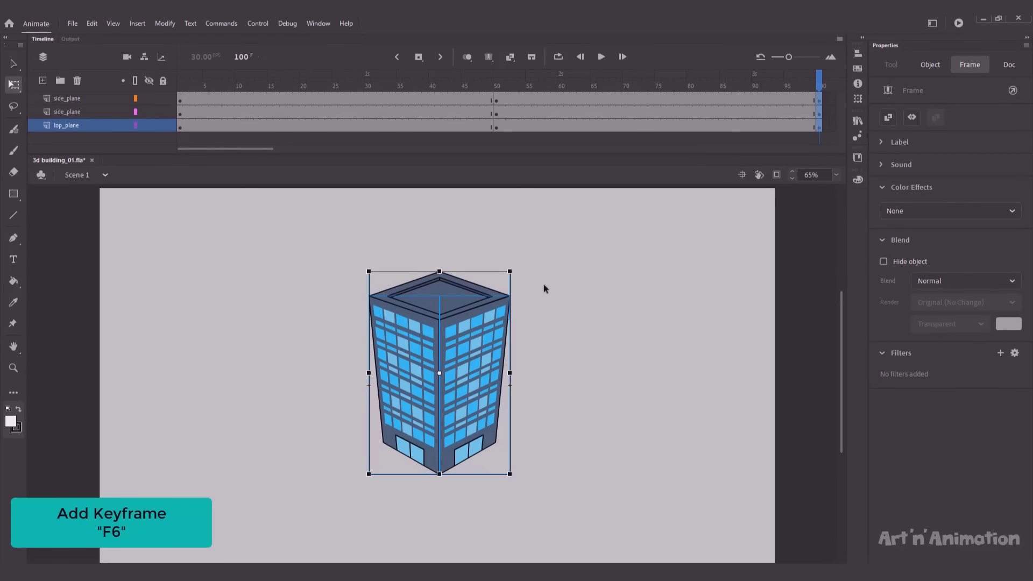
{"action": "left_click", "coordinate": [653, 289]}
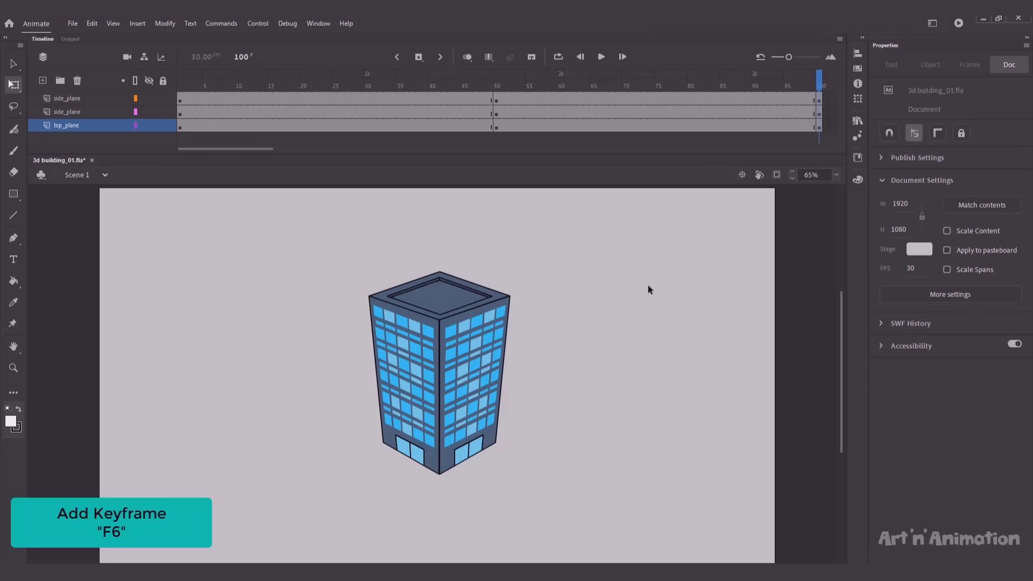
Step: Lock and outline the side planes, then skew and rotate the frame-100 roof to about 457.45 × 189.5
{"action": "left_click", "coordinate": [407, 305]}
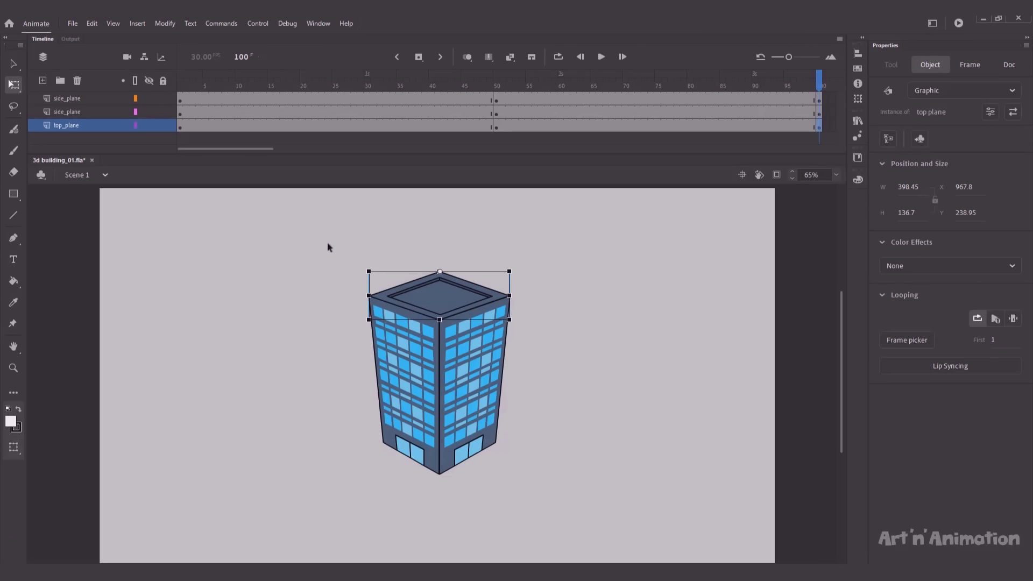
{"action": "left_click_drag", "start_coordinate": [163, 111], "coordinate": [136, 112]}
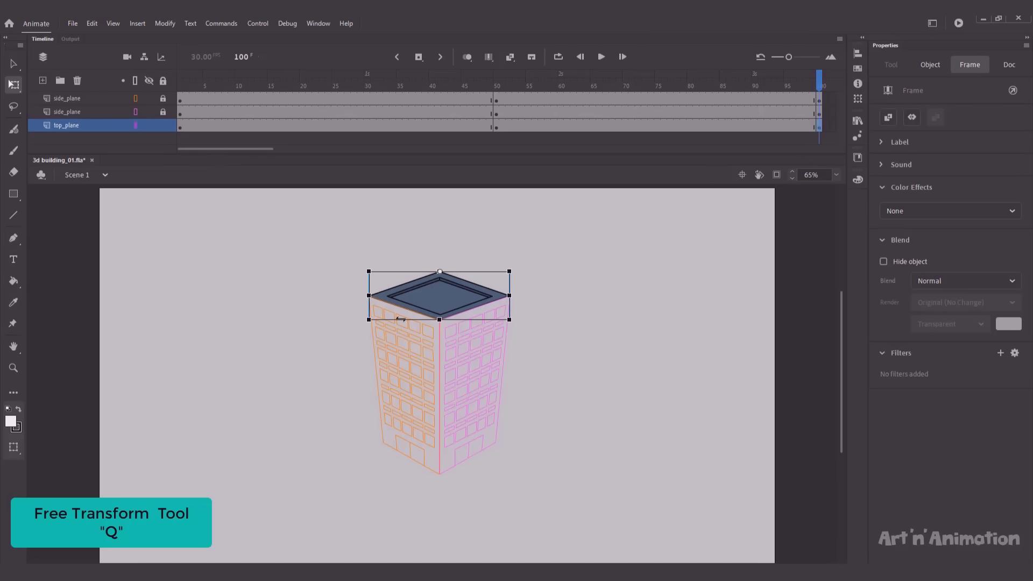
{"action": "left_click_drag", "start_coordinate": [399, 319], "coordinate": [362, 302]}
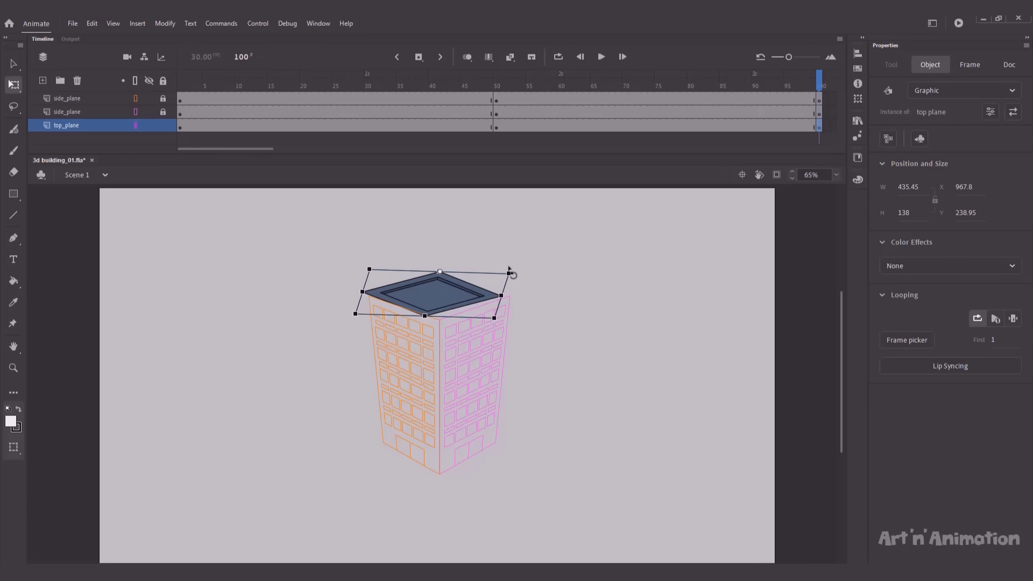
{"action": "left_click_drag", "start_coordinate": [511, 273], "coordinate": [512, 278]}
{"action": "left_click_drag", "start_coordinate": [358, 299], "coordinate": [355, 306]}
{"action": "left_click", "coordinate": [348, 317]}
Step: Unlock both side_plane layers and select the left side plane
{"action": "left_click", "coordinate": [163, 112]}
{"action": "left_click", "coordinate": [163, 98]}
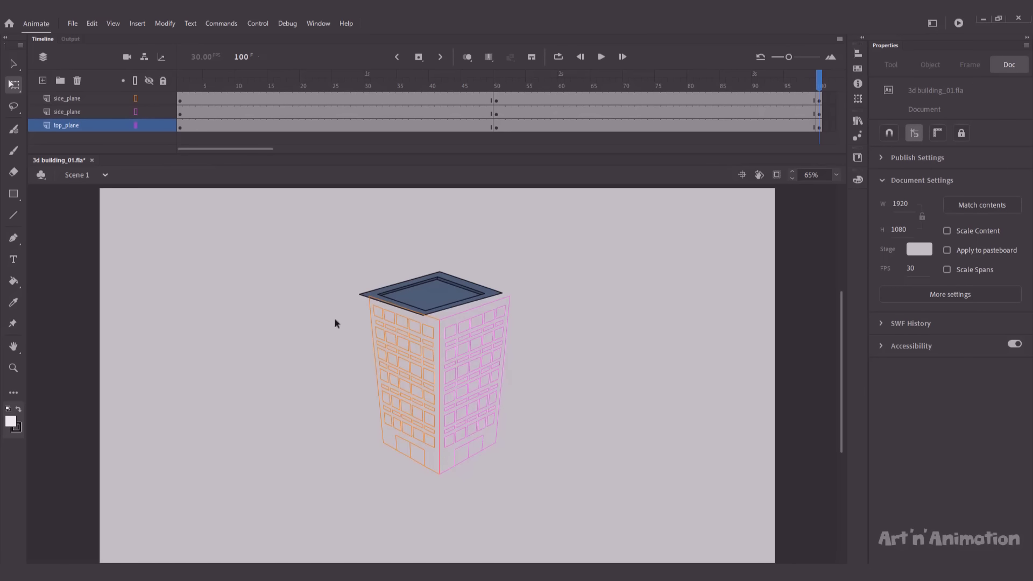
{"action": "left_click", "coordinate": [377, 334]}
Step: Nudge the left side plane with the arrow keys to line it up under the roof
{"action": "key", "text": "shift+Left"}
{"action": "key", "text": "Left"}
{"action": "key", "text": "Left"}
{"action": "key", "text": "Left"}
{"action": "key", "text": "shift+Left"}
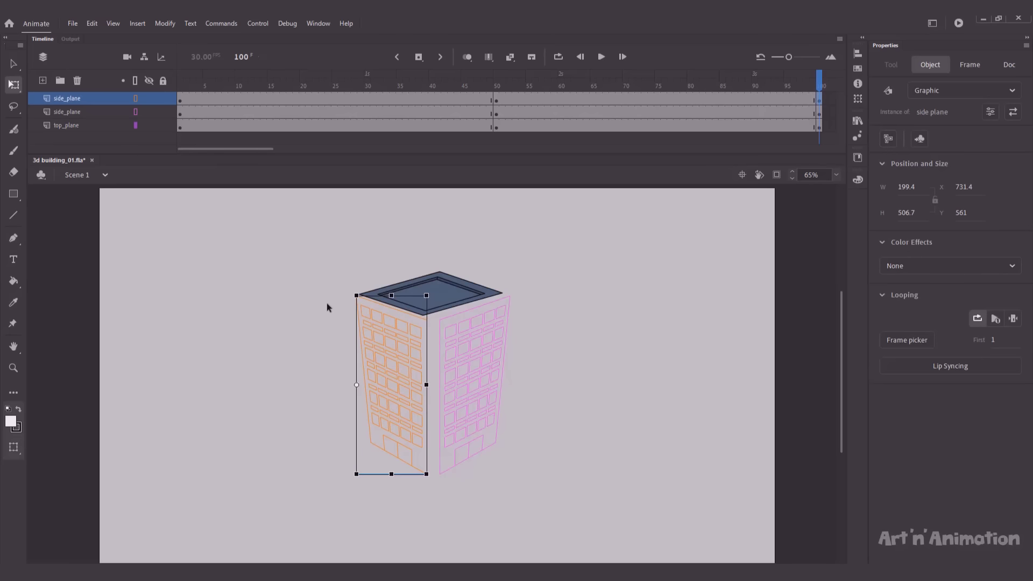
{"action": "key", "text": "Right"}
{"action": "key", "text": "Right"}
{"action": "key", "text": "Right"}
{"action": "key", "text": "Right"}
{"action": "key", "text": "Right"}
{"action": "key", "text": "Right"}
{"action": "key", "text": "Right"}
{"action": "key", "text": "Up"}
{"action": "key", "text": "Up"}
{"action": "left_click", "coordinate": [328, 303]}
{"action": "left_click", "coordinate": [370, 324]}
{"action": "key", "text": "Left"}
{"action": "key", "text": "Left"}
{"action": "key", "text": "Down"}
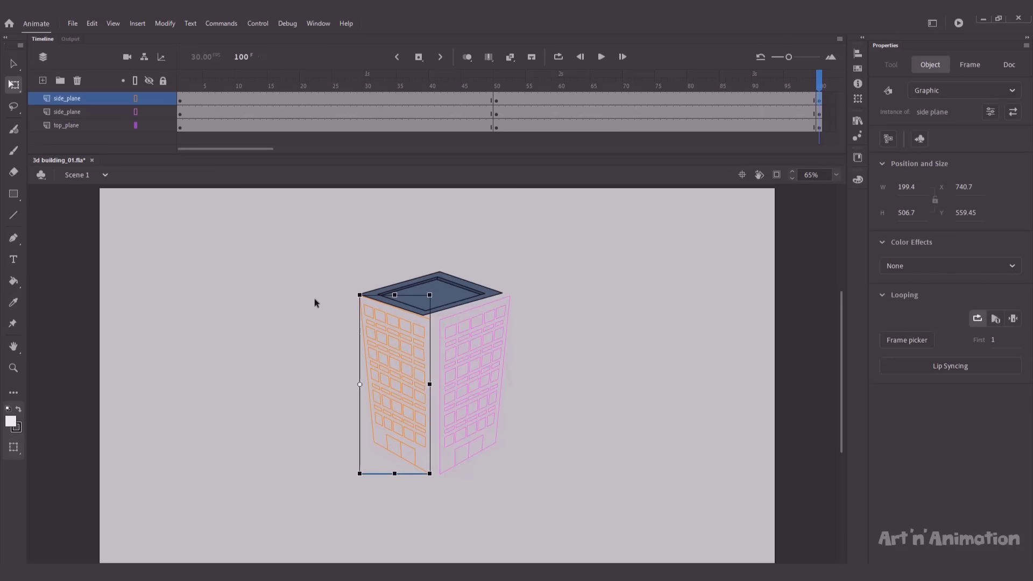
{"action": "left_click", "coordinate": [330, 322]}
Step: Zoom in on the roof's left corner and nudge the left side plane one step further left
{"action": "key", "text": "z"}
{"action": "left_click_drag", "start_coordinate": [332, 282], "coordinate": [450, 344]}
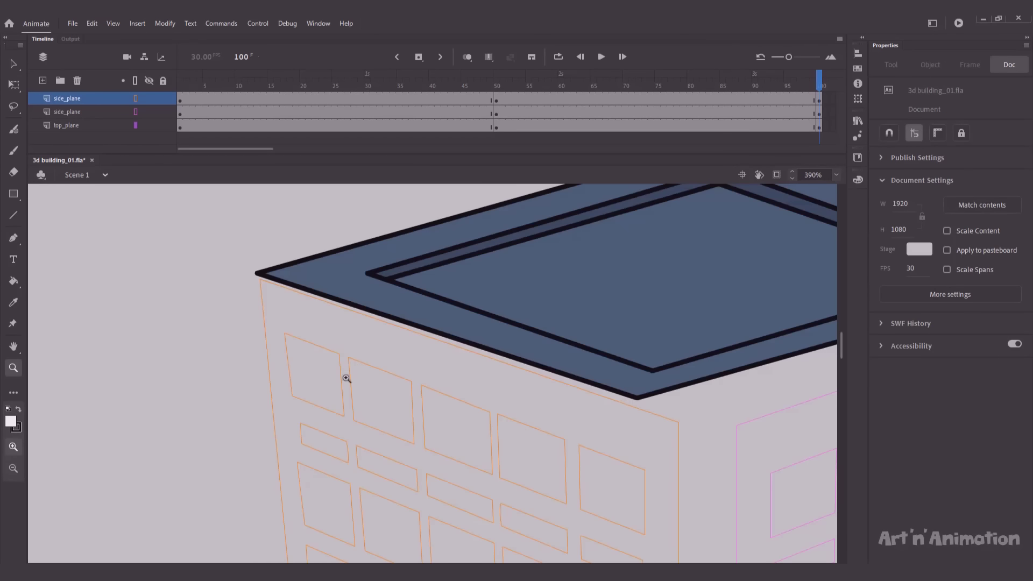
{"action": "key", "text": "v"}
{"action": "left_click_drag", "start_coordinate": [221, 394], "coordinate": [373, 495]}
{"action": "key", "text": "Left"}
{"action": "key", "text": "Left"}
{"action": "key", "text": "Left"}
{"action": "key", "text": "Left"}
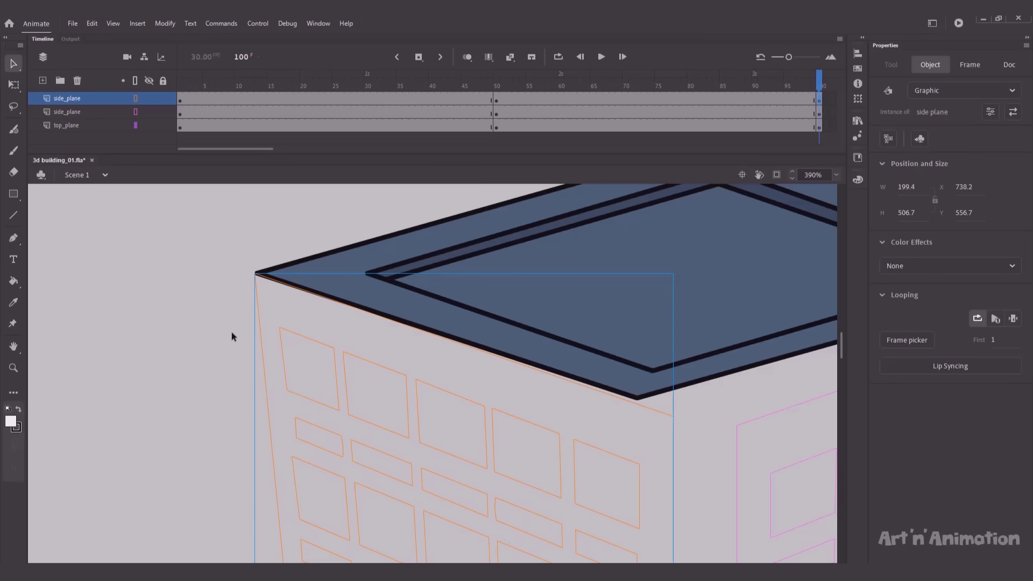
{"action": "left_click", "coordinate": [231, 331]}
Step: Narrow and skew the left side plane to the roof edge, and shift the right plane under the roof
{"action": "scroll", "coordinate": [522, 302], "scroll_direction": "down", "scroll_amount": 4}
{"action": "key", "text": "ctrl+minus"}
{"action": "left_click_drag", "start_coordinate": [509, 279], "coordinate": [525, 187]}
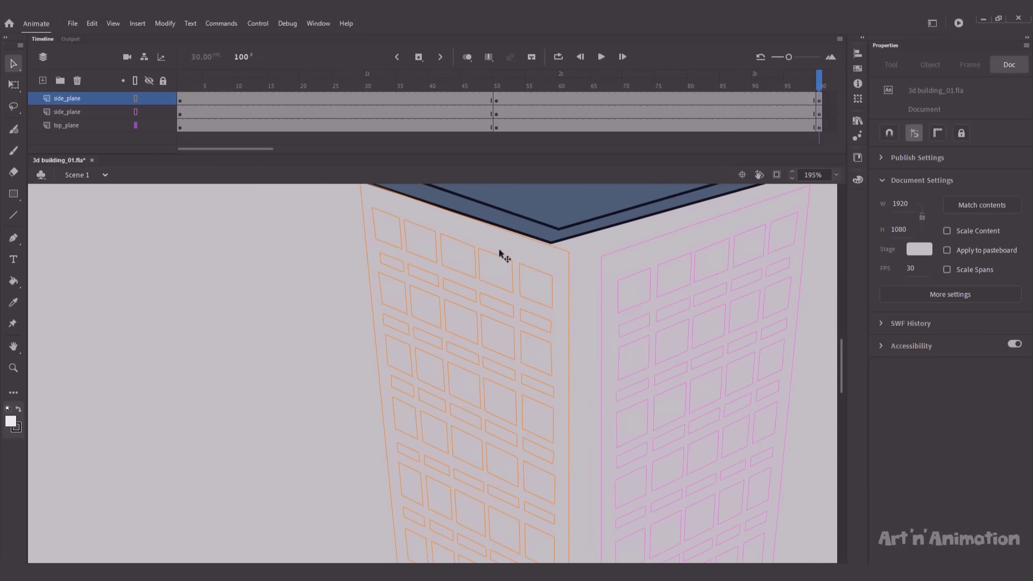
{"action": "key", "text": "ctrl+minus"}
{"action": "left_click_drag", "start_coordinate": [478, 280], "coordinate": [479, 228]}
{"action": "left_click", "coordinate": [441, 350]}
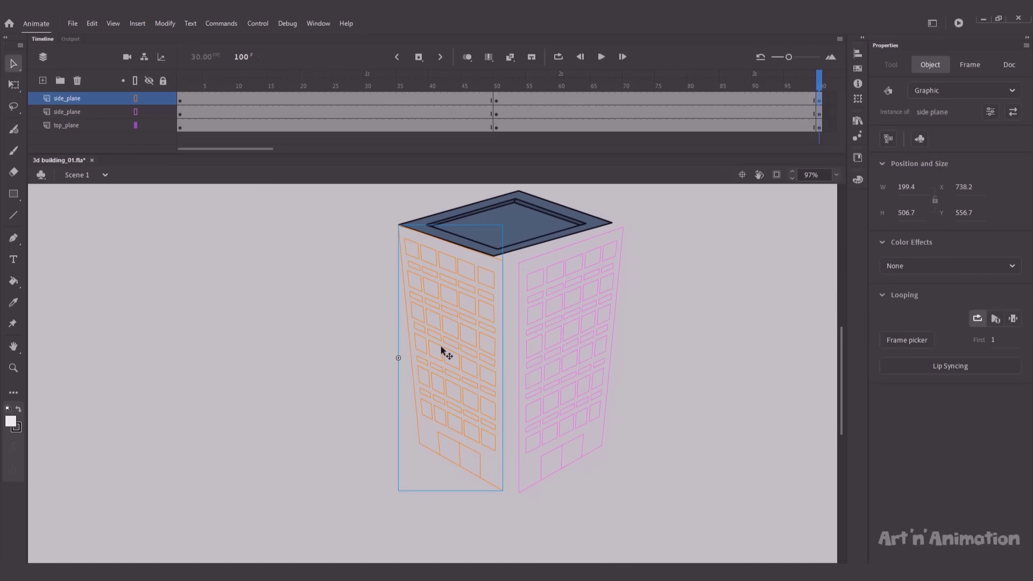
{"action": "key", "text": "q"}
{"action": "left_click_drag", "start_coordinate": [503, 357], "coordinate": [493, 358]}
{"action": "left_click_drag", "start_coordinate": [494, 406], "coordinate": [494, 402]}
{"action": "left_click_drag", "start_coordinate": [592, 357], "coordinate": [580, 350]}
Step: Nudge the right side plane toward the roof's right corner at close zoom
{"action": "key", "text": "z"}
{"action": "left_click_drag", "start_coordinate": [590, 214], "coordinate": [621, 238]}
{"action": "key", "text": "v"}
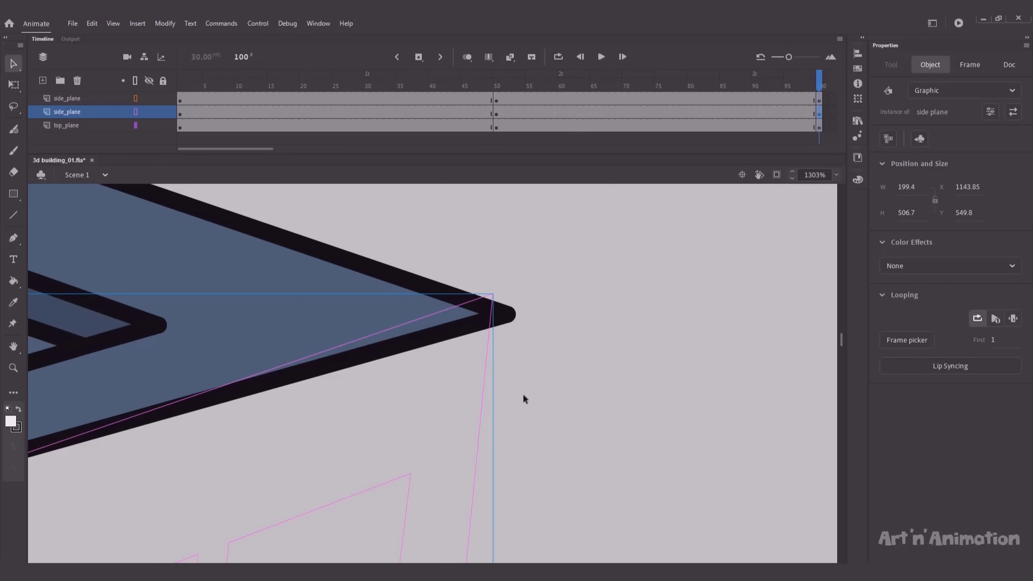
{"action": "key", "text": "Down"}
{"action": "key", "text": "Down"}
{"action": "key", "text": "Right"}
{"action": "key", "text": "Right"}
{"action": "key", "text": "Right"}
{"action": "key", "text": "Up"}
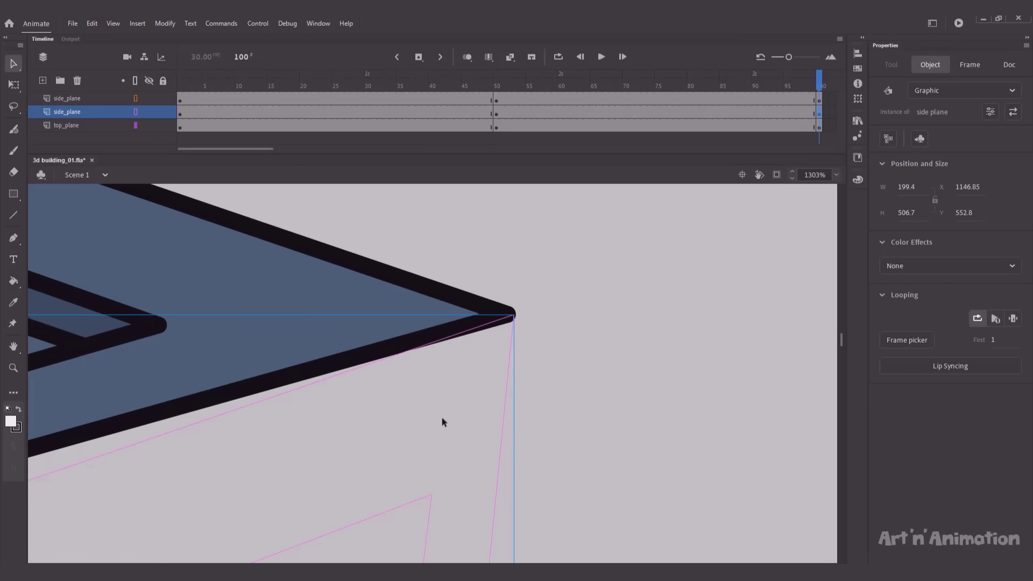
{"action": "key", "text": "ctrl+Left"}
{"action": "key", "text": "ctrl+minus"}
{"action": "key", "text": "ctrl+minus"}
{"action": "left_click_drag", "start_coordinate": [528, 412], "coordinate": [734, 179]}
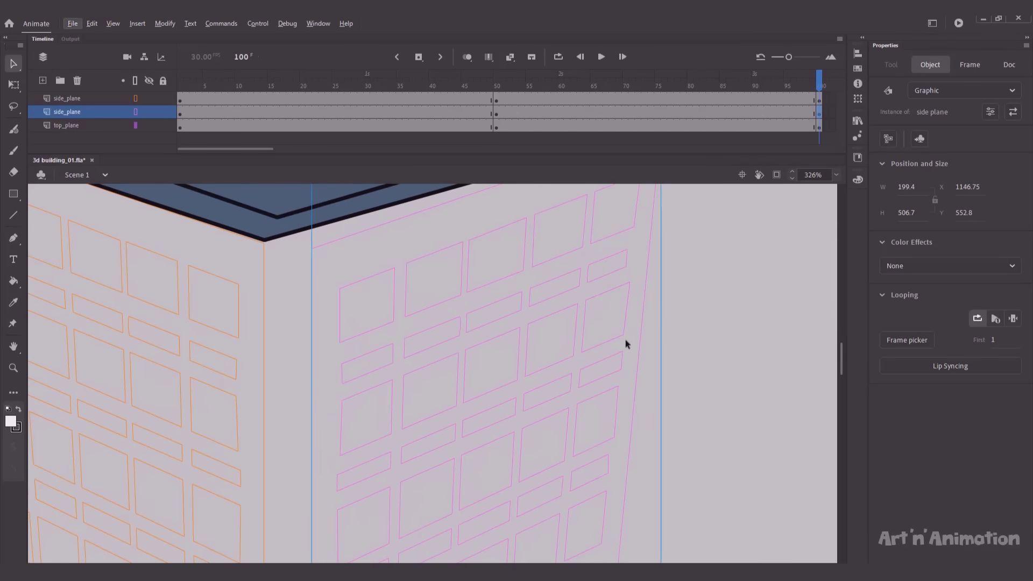
{"action": "key", "text": "ctrl+minus"}
{"action": "left_click_drag", "start_coordinate": [625, 341], "coordinate": [659, 277]}
{"action": "key", "text": "ctrl+minus"}
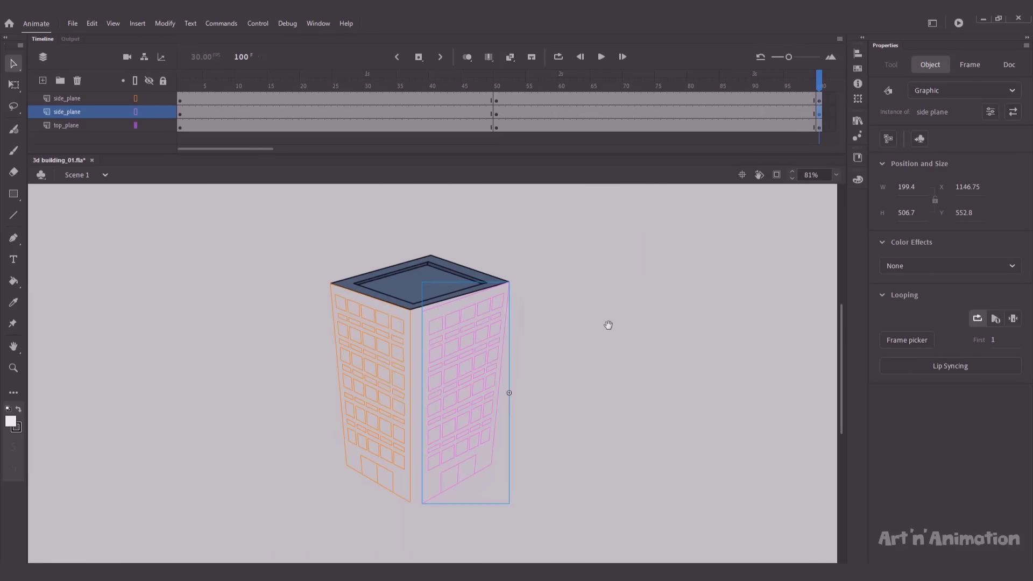
Step: Widen the right side plane leftward with Free Transform so it fits under the roof
{"action": "key", "text": "q"}
{"action": "left_click_drag", "start_coordinate": [425, 364], "coordinate": [421, 378]}
{"action": "left_click", "coordinate": [315, 380]}
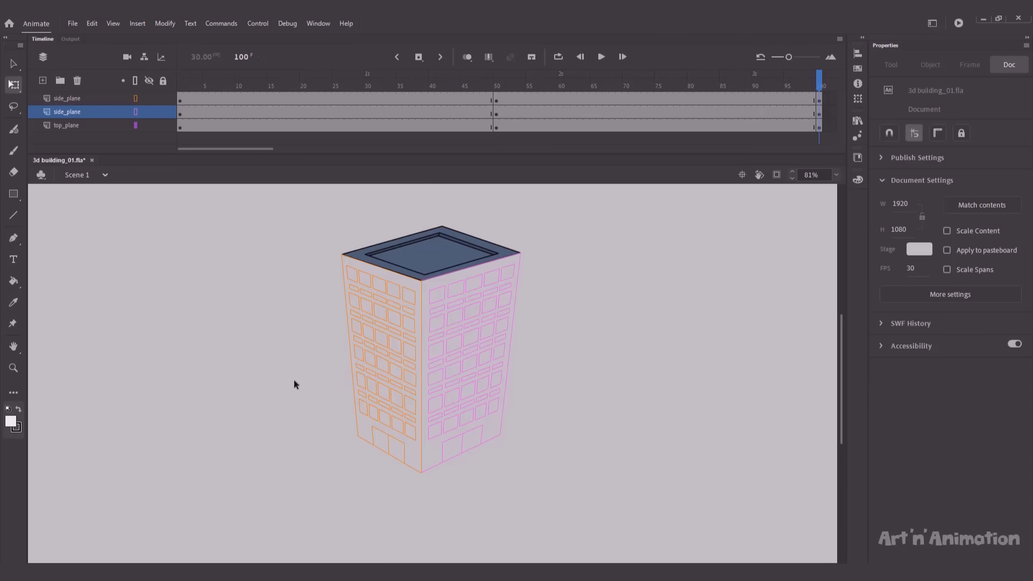
{"action": "left_click", "coordinate": [511, 380]}
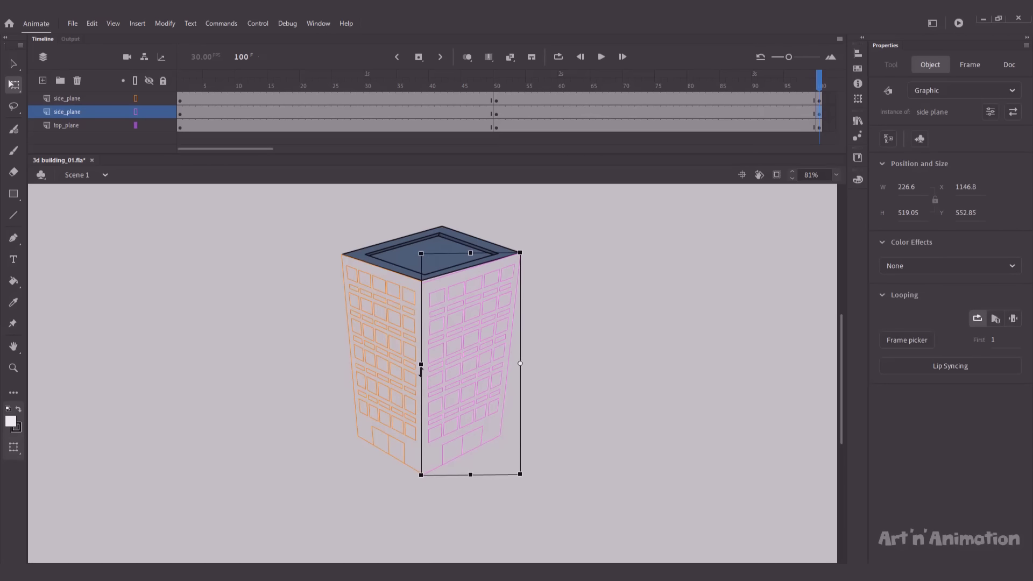
{"action": "left_click", "coordinate": [305, 364]}
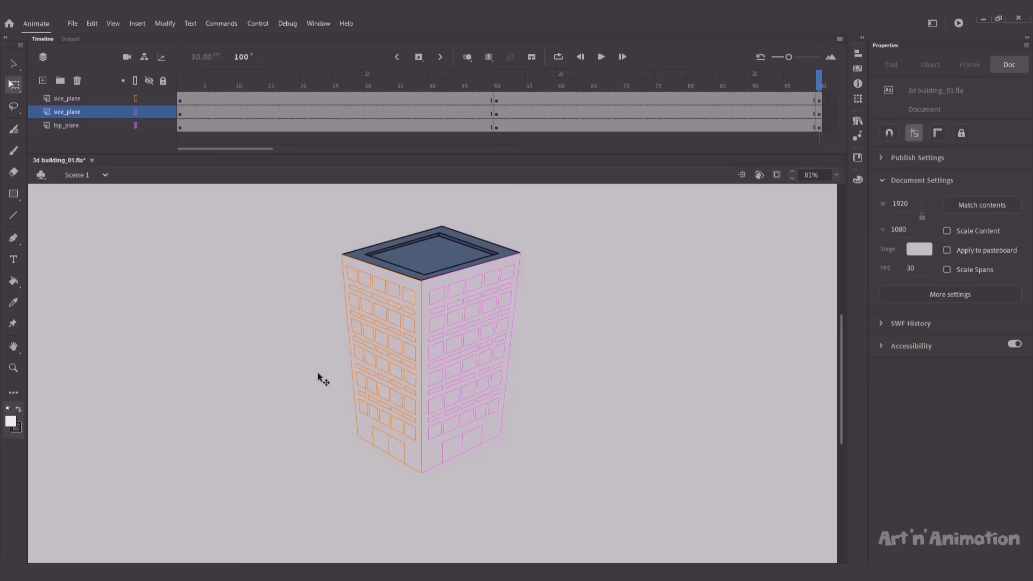
Step: Turn off outline view on both side_plane layers and return to frame 100
{"action": "left_click", "coordinate": [135, 111]}
{"action": "left_click", "coordinate": [135, 97]}
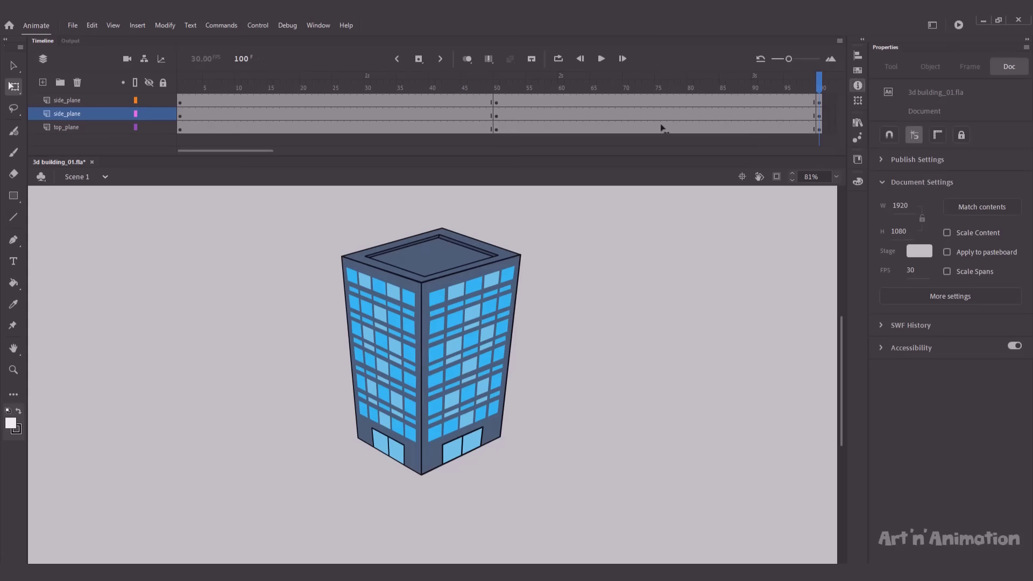
{"action": "left_click_drag", "start_coordinate": [815, 85], "coordinate": [816, 82]}
Step: Turn on Onion Skin, select all three planes, and nudge and skew them toward the ghost
{"action": "left_click", "coordinate": [467, 59]}
{"action": "left_click_drag", "start_coordinate": [306, 230], "coordinate": [428, 302]}
{"action": "key", "text": "shift+Right"}
{"action": "key", "text": "shift+Right"}
{"action": "key", "text": "shift+Right"}
{"action": "key", "text": "shift+Right"}
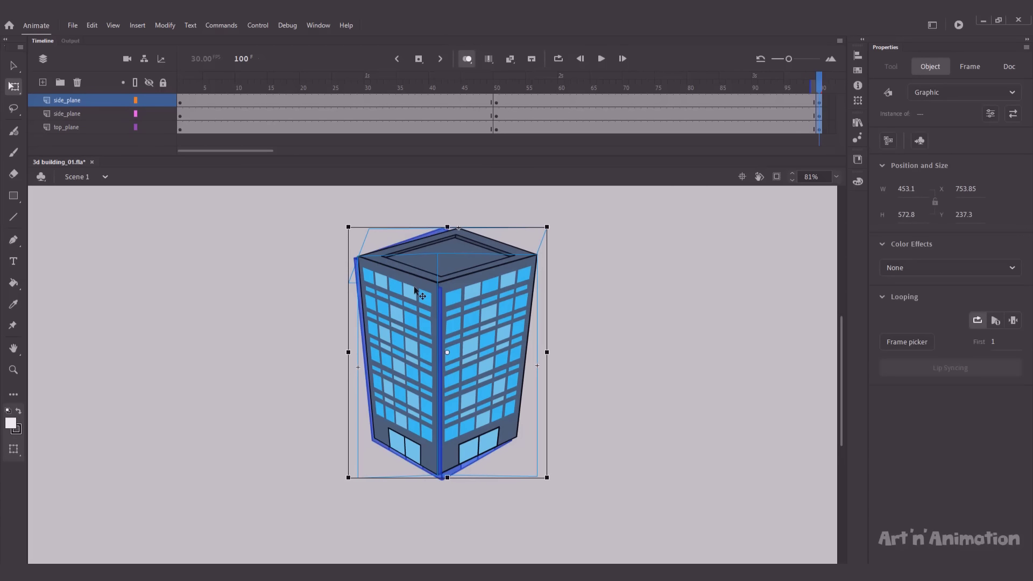
{"action": "key", "text": "shift+Down"}
{"action": "key", "text": "Left"}
{"action": "key", "text": "Left"}
{"action": "key", "text": "Left"}
{"action": "key", "text": "Left"}
{"action": "key", "text": "Left"}
{"action": "key", "text": "Left"}
{"action": "key", "text": "Left"}
{"action": "key", "text": "Left"}
{"action": "key", "text": "Left"}
{"action": "key", "text": "Left"}
{"action": "key", "text": "Left"}
{"action": "key", "text": "Left"}
{"action": "key", "text": "Left"}
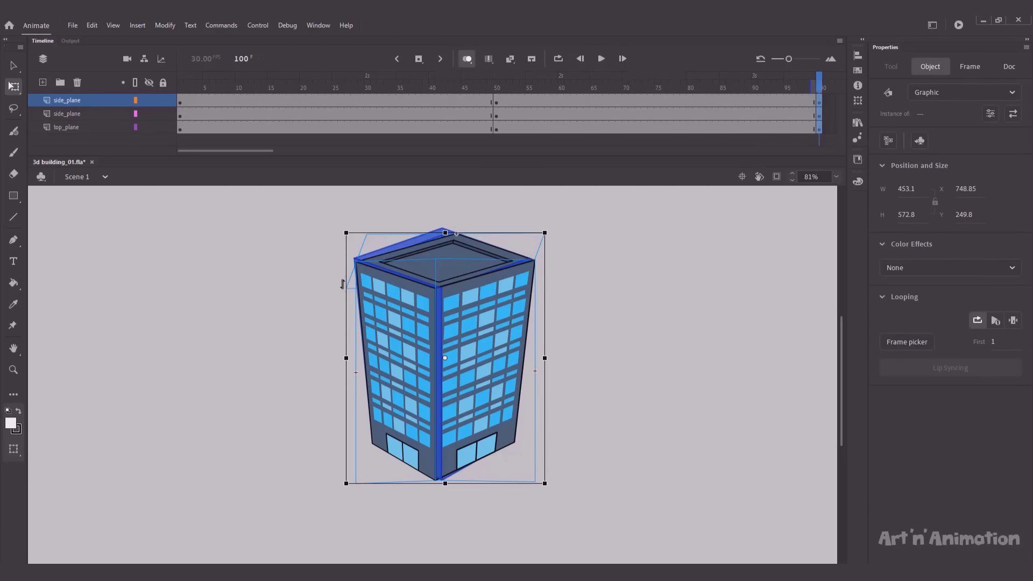
{"action": "left_click_drag", "start_coordinate": [342, 282], "coordinate": [343, 279]}
{"action": "left_click_drag", "start_coordinate": [426, 483], "coordinate": [420, 484]}
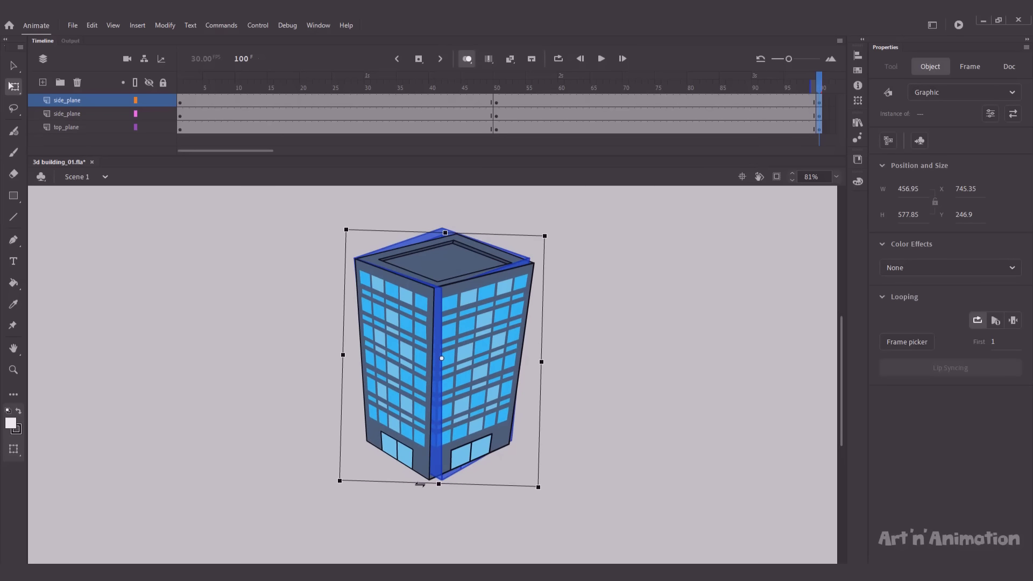
Step: Narrow the building from the right, skew its top edge left, and nudge it into alignment
{"action": "key", "text": "shift+Right"}
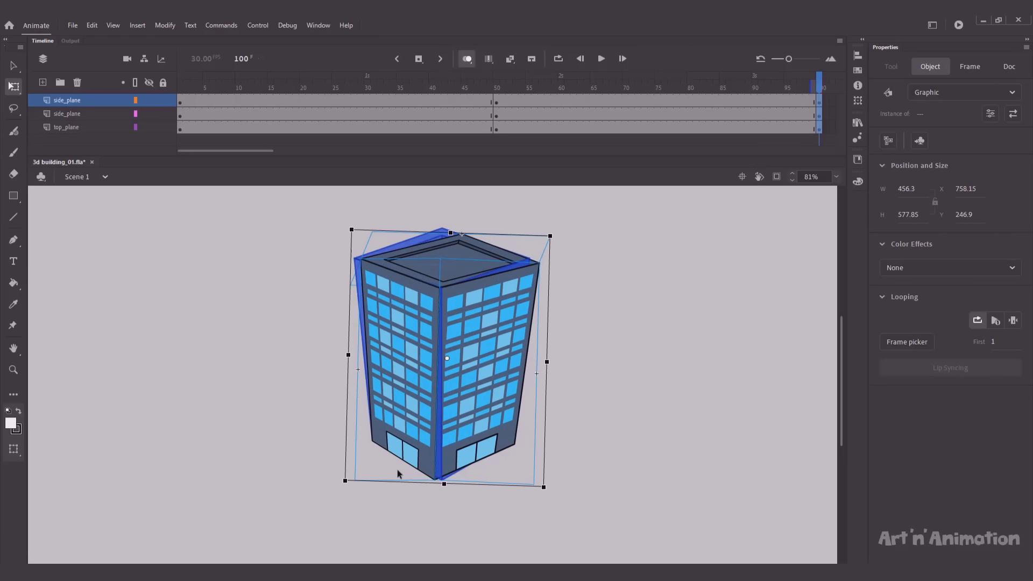
{"action": "left_click_drag", "start_coordinate": [350, 244], "coordinate": [349, 246]}
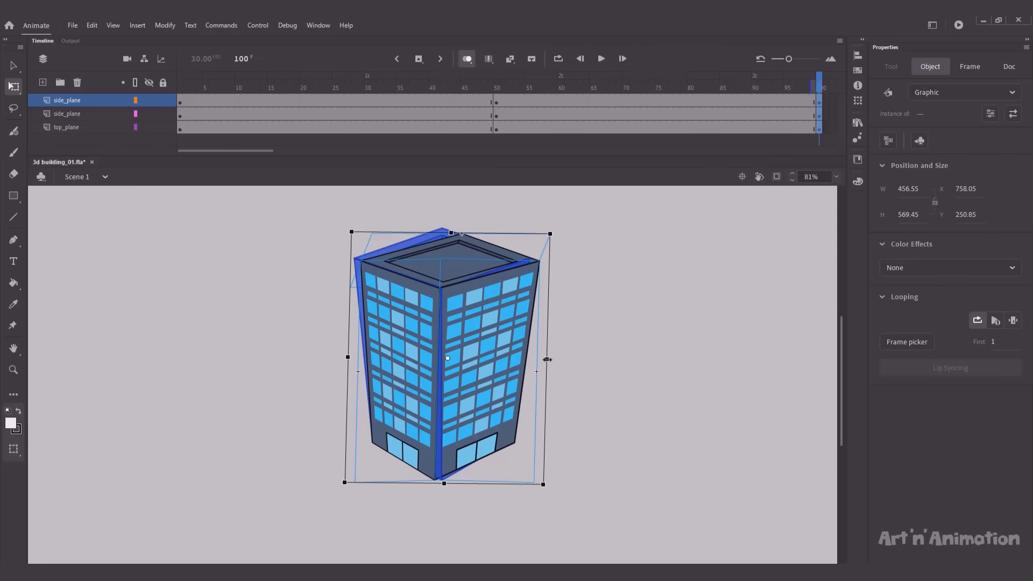
{"action": "left_click_drag", "start_coordinate": [546, 358], "coordinate": [541, 359]}
{"action": "left_click_drag", "start_coordinate": [461, 234], "coordinate": [450, 233]}
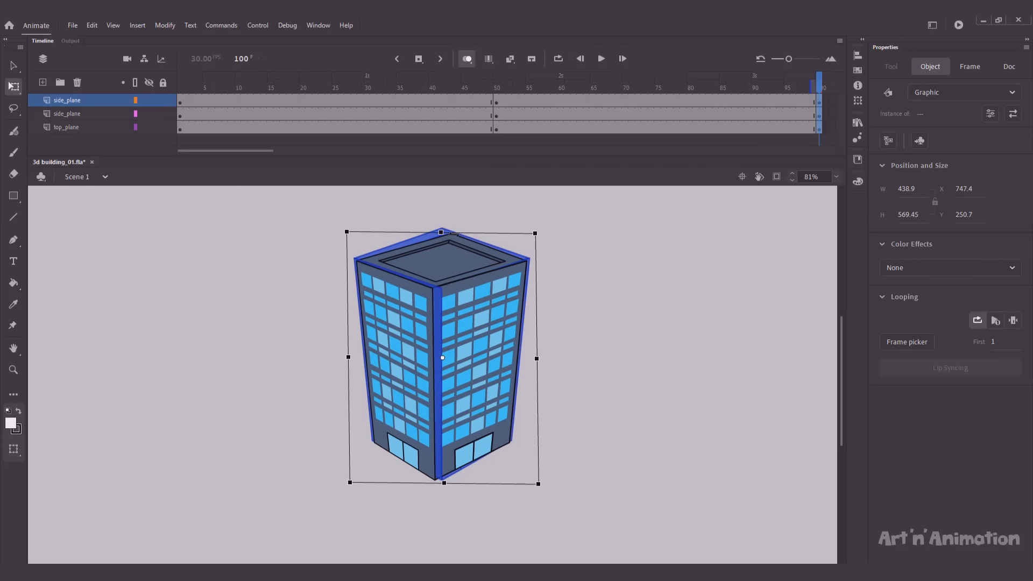
{"action": "key", "text": "Right"}
{"action": "key", "text": "Right"}
{"action": "key", "text": "Right"}
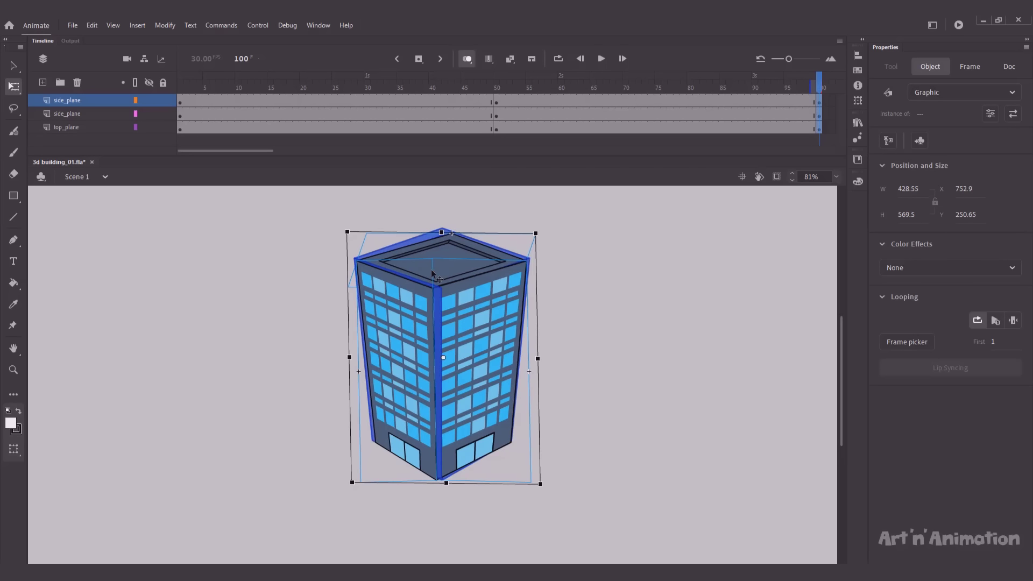
{"action": "key", "text": "shift+Right"}
{"action": "key", "text": "shift+Left"}
{"action": "key", "text": "Up"}
{"action": "key", "text": "Up"}
{"action": "key", "text": "Up"}
{"action": "key", "text": "Right"}
{"action": "key", "text": "Up"}
{"action": "key", "text": "Up"}
{"action": "key", "text": "Up"}
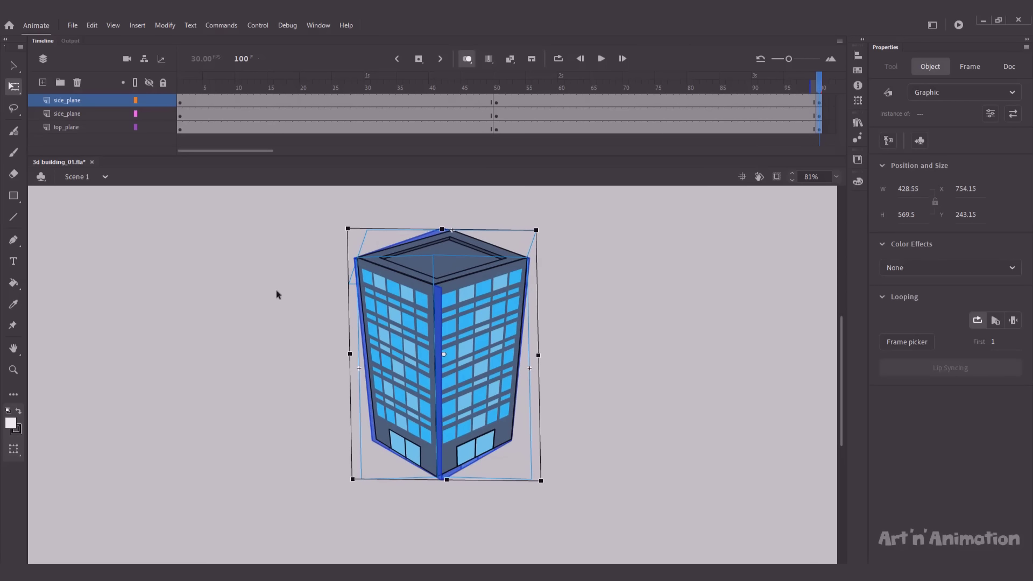
Step: Widen the building and tilt its sides, leaving it about 443.35 × 578.85
{"action": "left_click_drag", "start_coordinate": [350, 354], "coordinate": [346, 352]}
{"action": "left_click_drag", "start_coordinate": [345, 278], "coordinate": [345, 275]}
{"action": "left_click", "coordinate": [312, 297]}
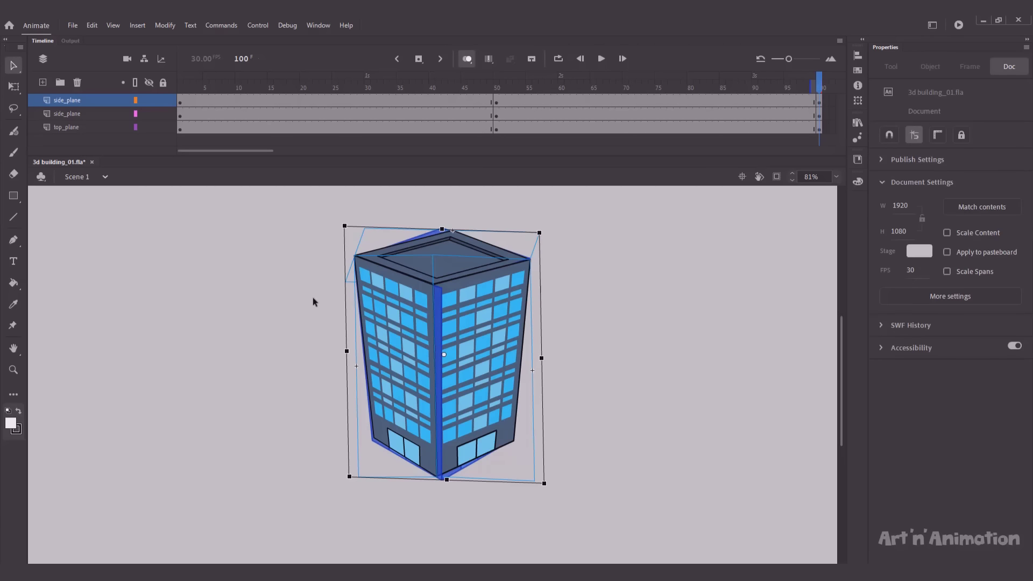
{"action": "key", "text": "v"}
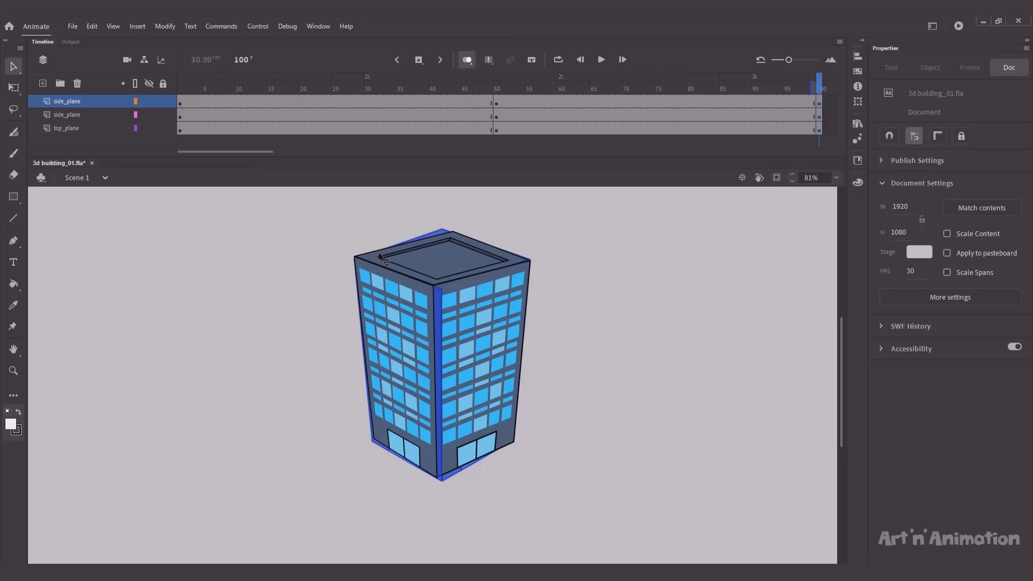
Step: Create a classic tween over the middle frames of all three plane layers and play it back twice
{"action": "left_click_drag", "start_coordinate": [442, 102], "coordinate": [546, 135]}
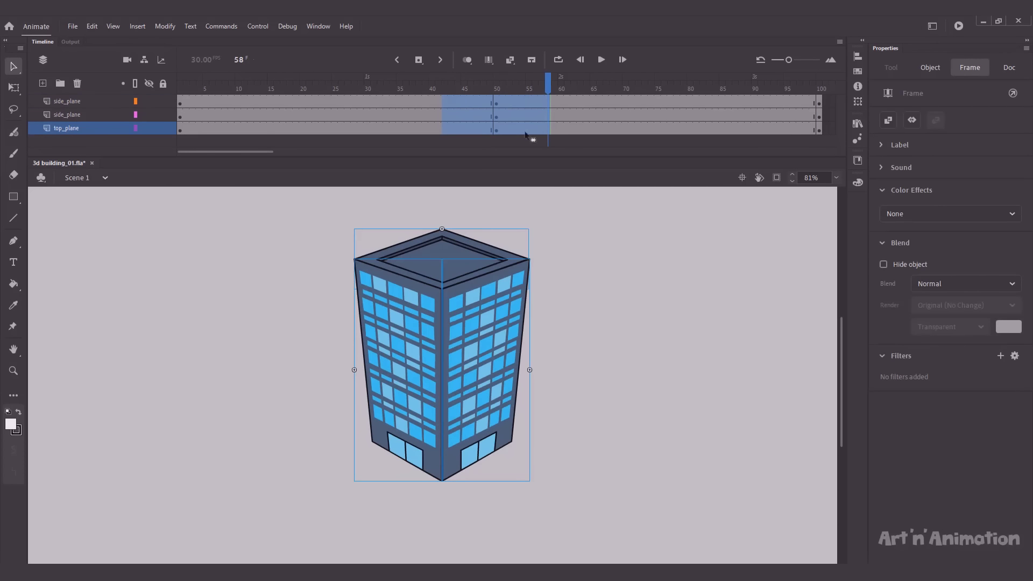
{"action": "right_click", "coordinate": [459, 128]}
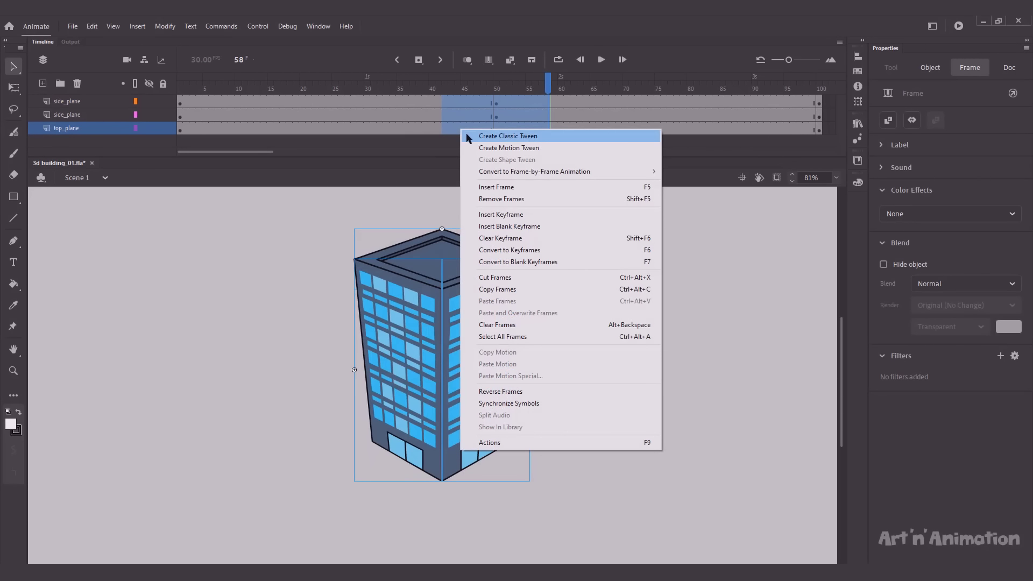
{"action": "left_click", "coordinate": [466, 136]}
{"action": "key", "text": "Return"}
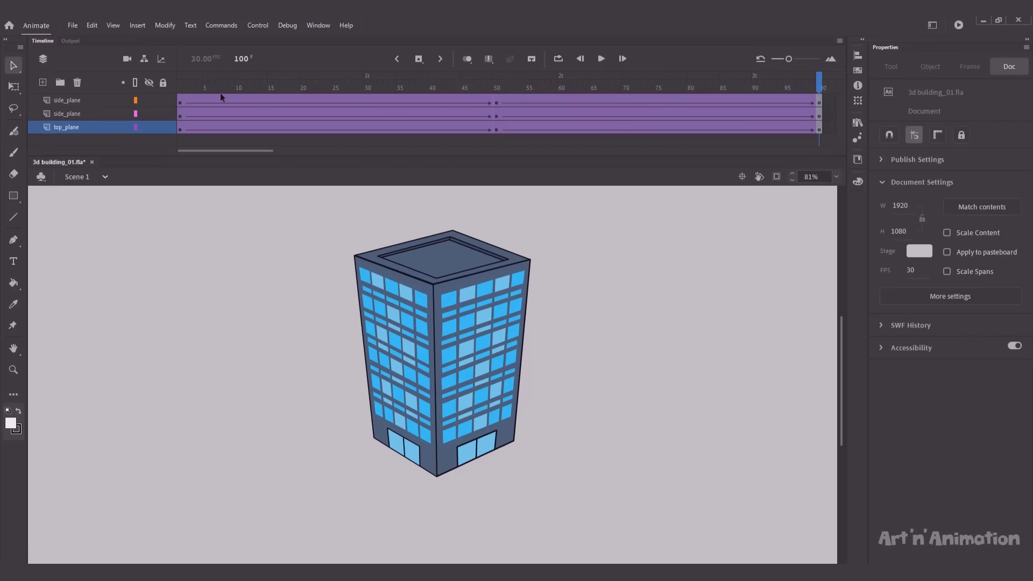
{"action": "key", "text": "Return"}
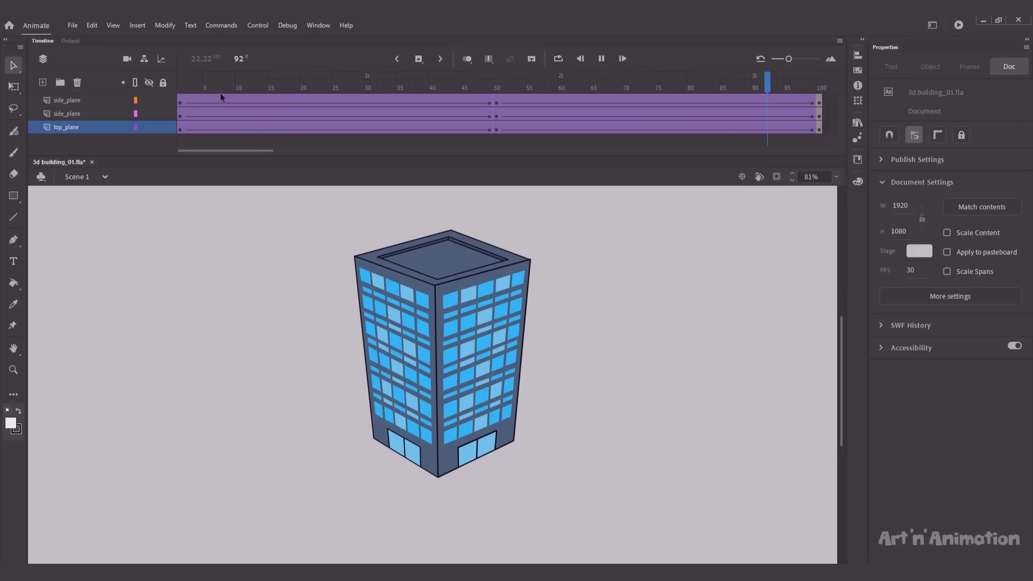
Step: Lock both side_plane layers and insert an F6 keyframe at frame 25 on top_plane
{"action": "left_click_drag", "start_coordinate": [281, 87], "coordinate": [295, 81]}
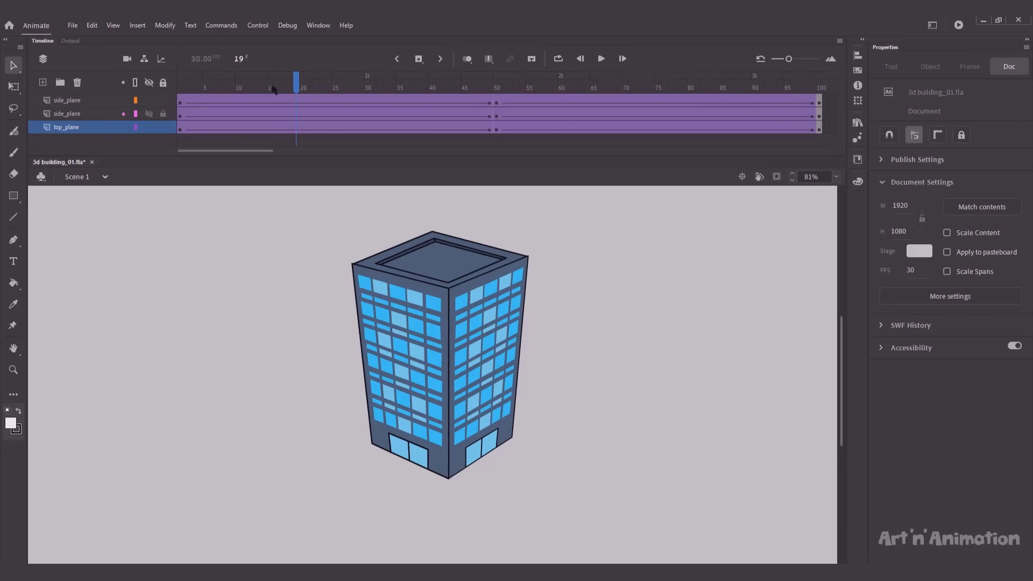
{"action": "left_click", "coordinate": [163, 100]}
{"action": "left_click", "coordinate": [163, 114]}
{"action": "left_click_drag", "start_coordinate": [299, 88], "coordinate": [334, 92]}
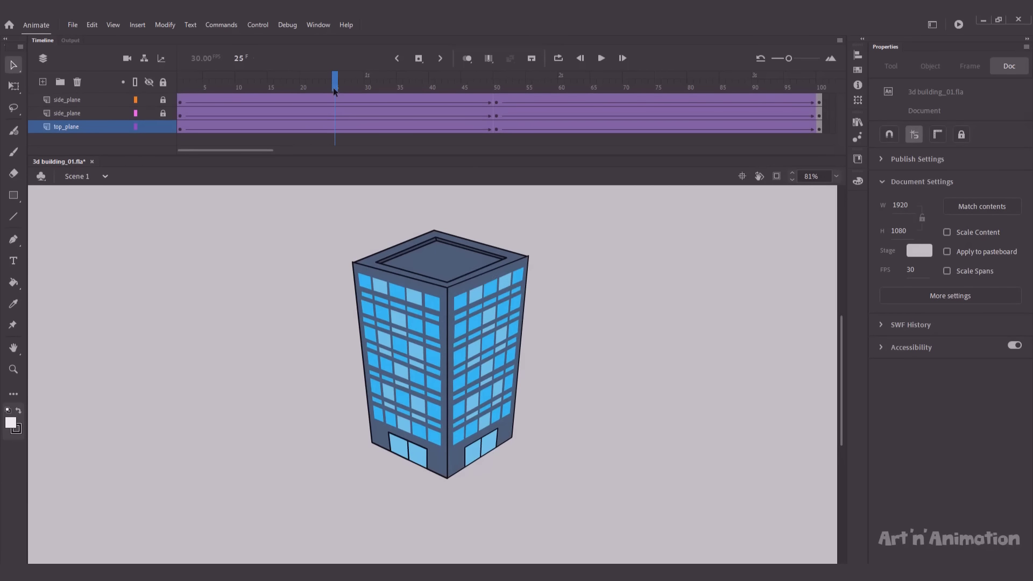
{"action": "left_click", "coordinate": [333, 128]}
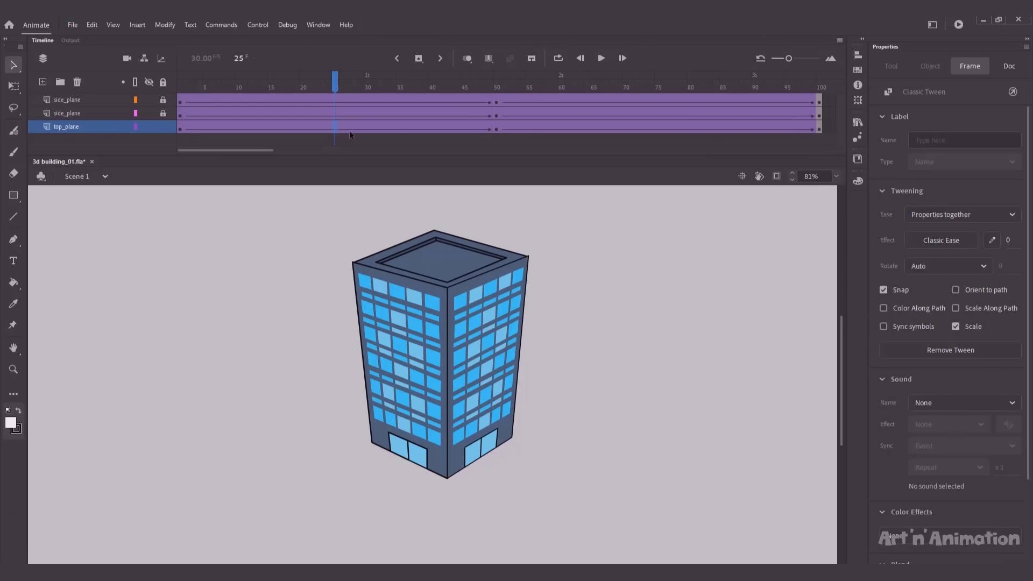
{"action": "key", "text": "F6"}
Step: Slightly flatten the roof plane at frame 25 using Free Transform
{"action": "left_click", "coordinate": [435, 276]}
{"action": "key", "text": "q"}
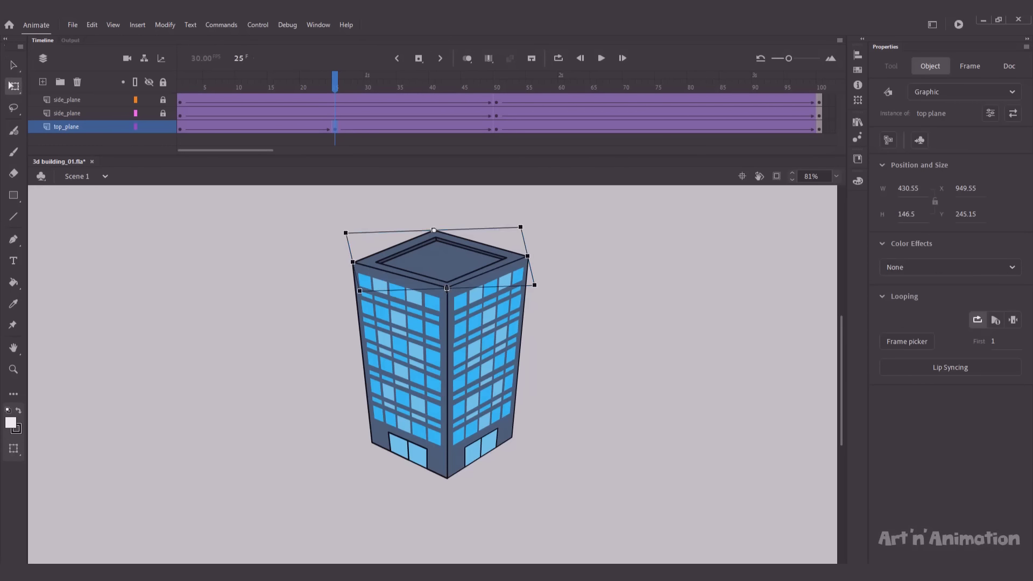
{"action": "left_click_drag", "start_coordinate": [446, 288], "coordinate": [446, 287]}
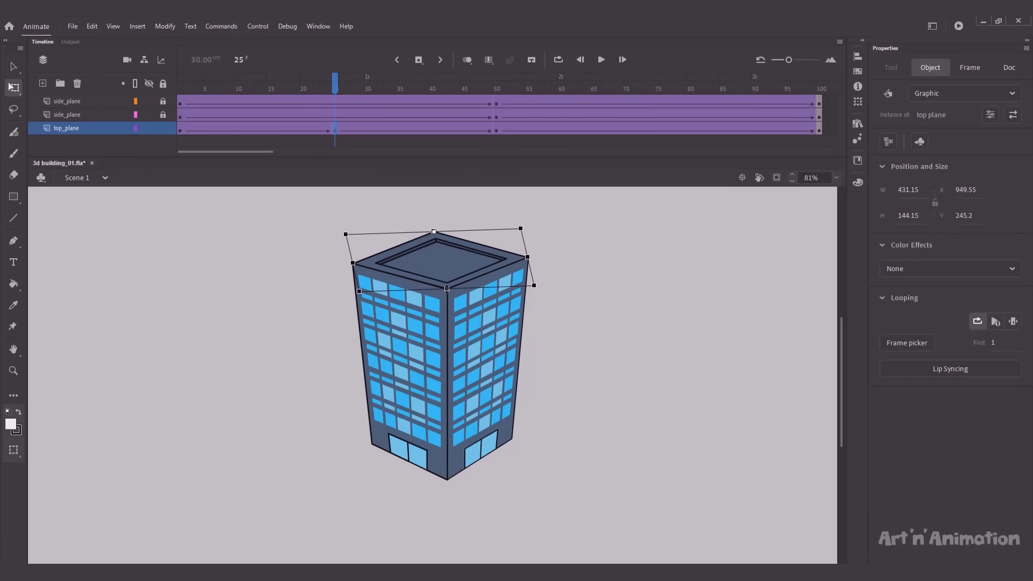
{"action": "key", "text": "v"}
Step: Put the frame-75 roof under Free Transform for a tweak, then review the pose at frame 56
{"action": "left_click_drag", "start_coordinate": [334, 86], "coordinate": [657, 91]}
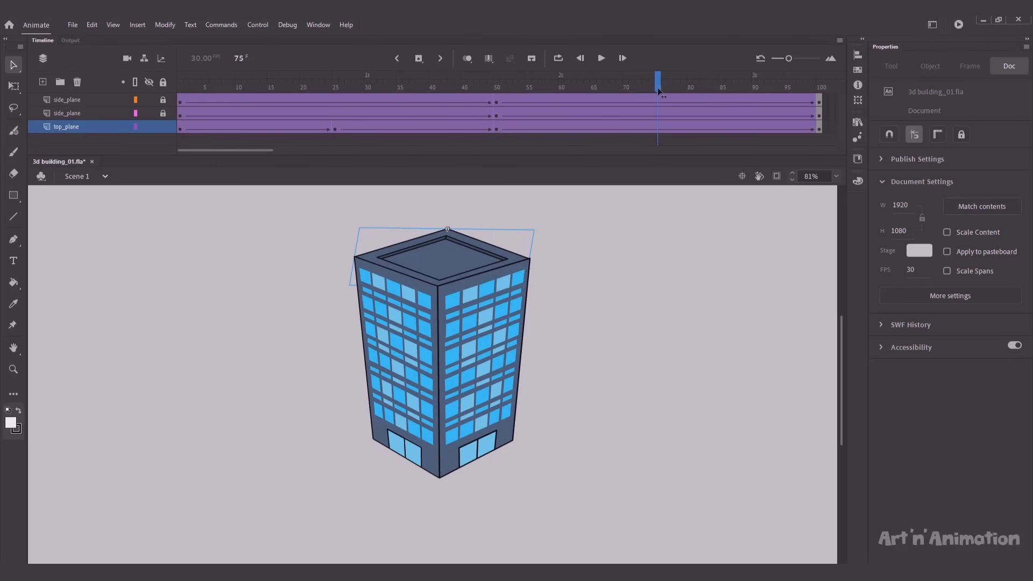
{"action": "left_click", "coordinate": [657, 129]}
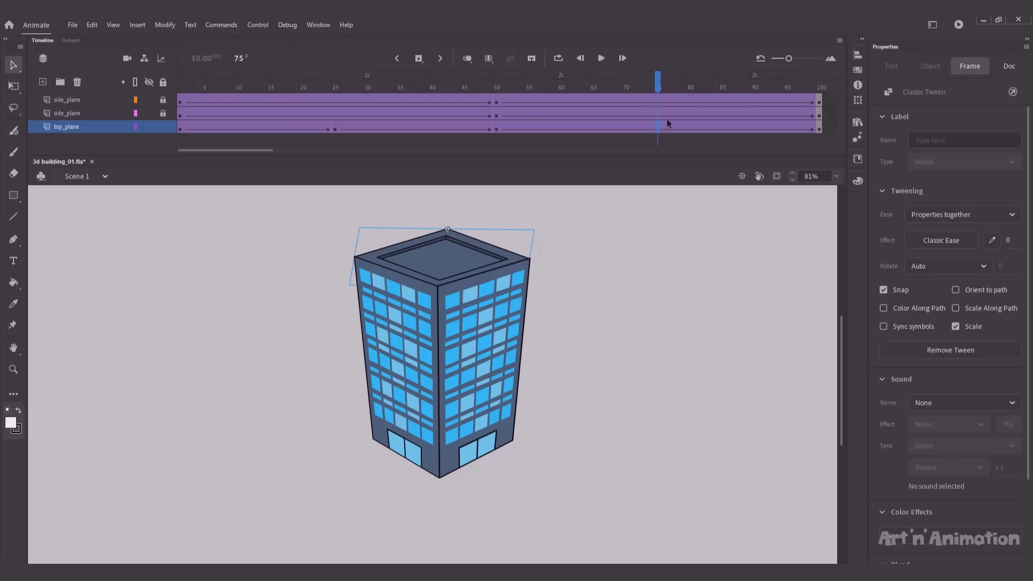
{"action": "key", "text": "q"}
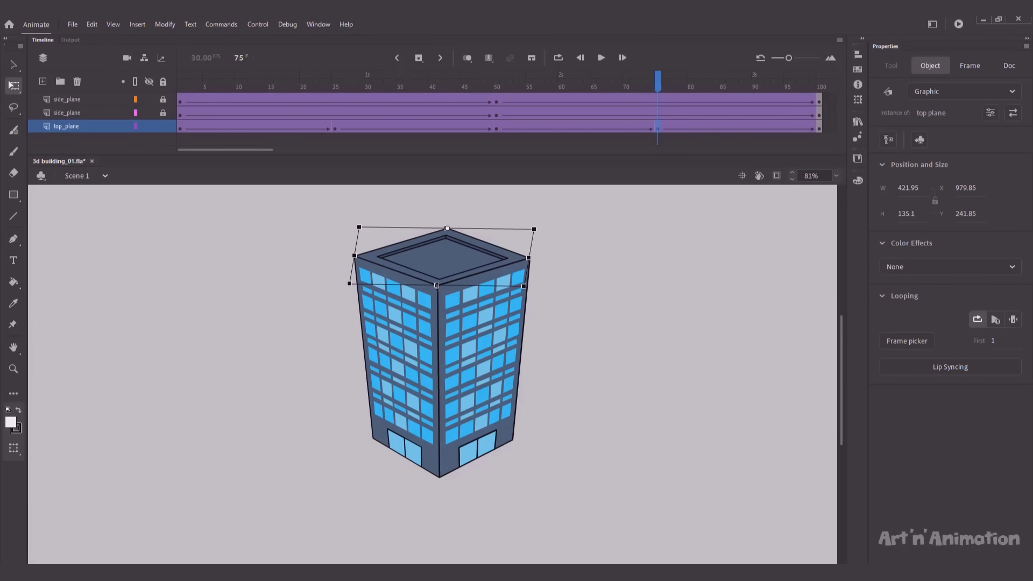
{"action": "left_click", "coordinate": [592, 301]}
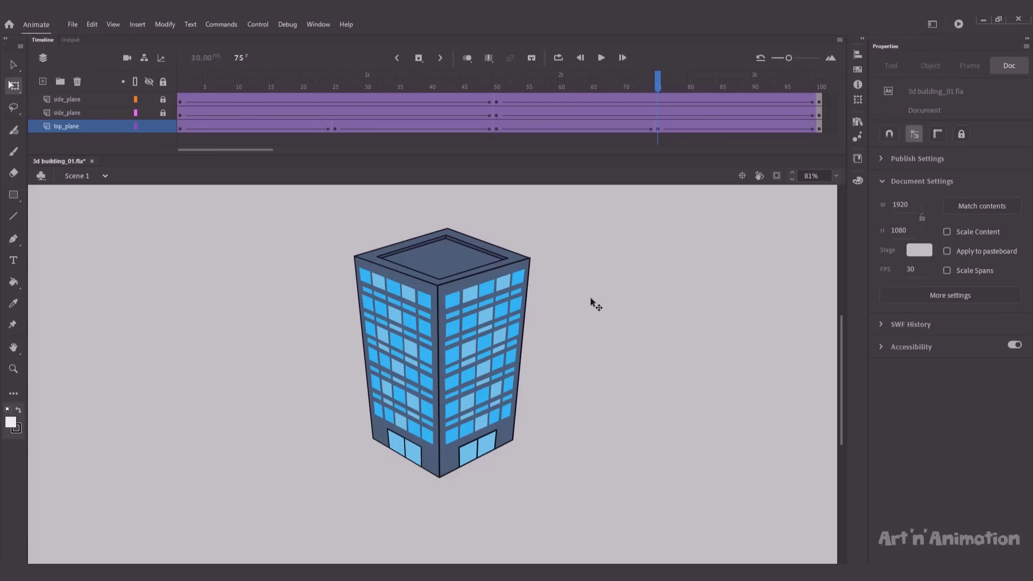
{"action": "left_click_drag", "start_coordinate": [657, 78], "coordinate": [151, 164]}
{"action": "key", "text": "Return"}
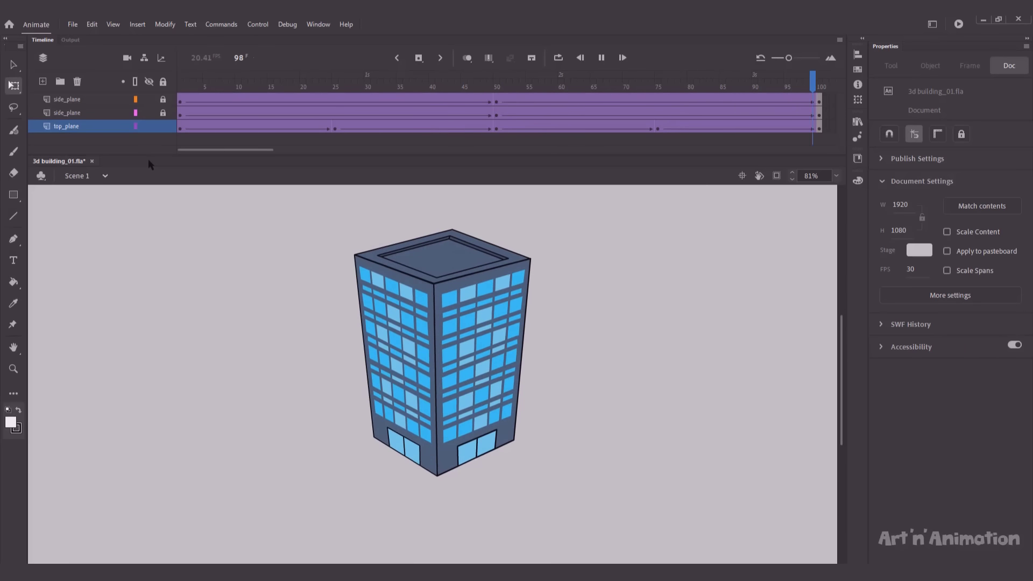
{"action": "key", "text": "shift+comma"}
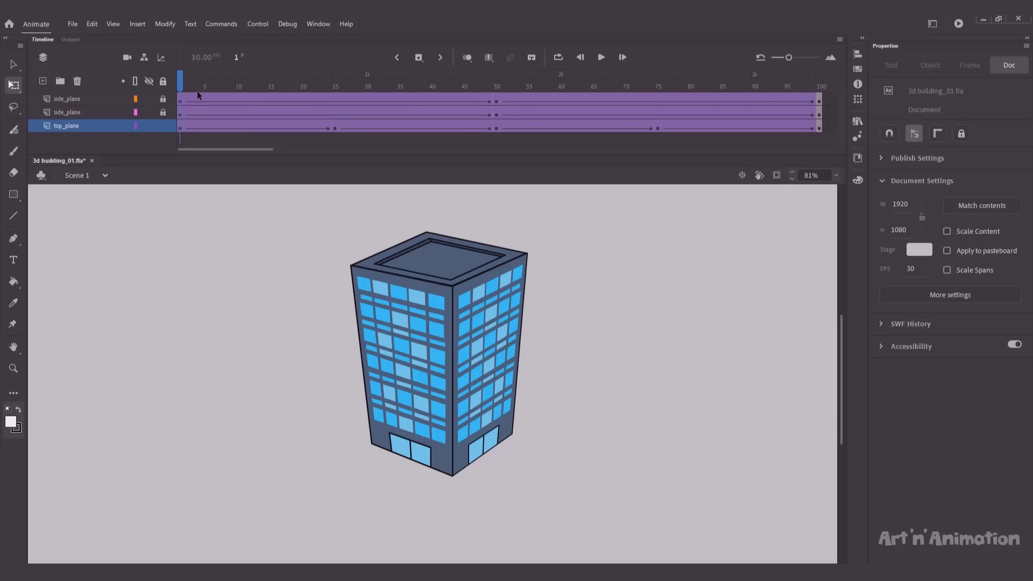
Step: Insert a top_plane keyframe at frame 13 and select the roof to check its transform
{"action": "left_click_drag", "start_coordinate": [181, 82], "coordinate": [256, 91]}
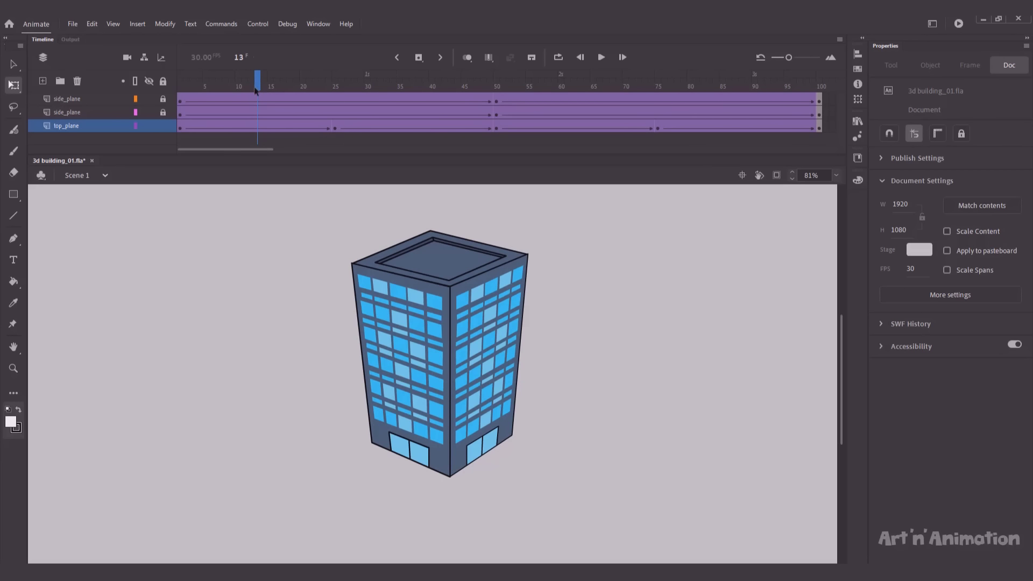
{"action": "left_click", "coordinate": [257, 129]}
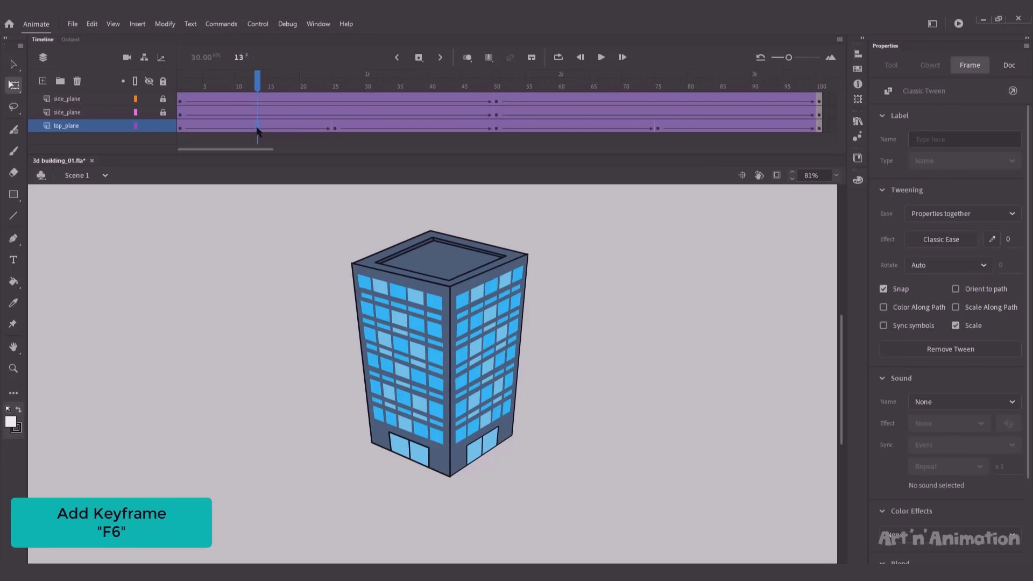
{"action": "key", "text": "F6"}
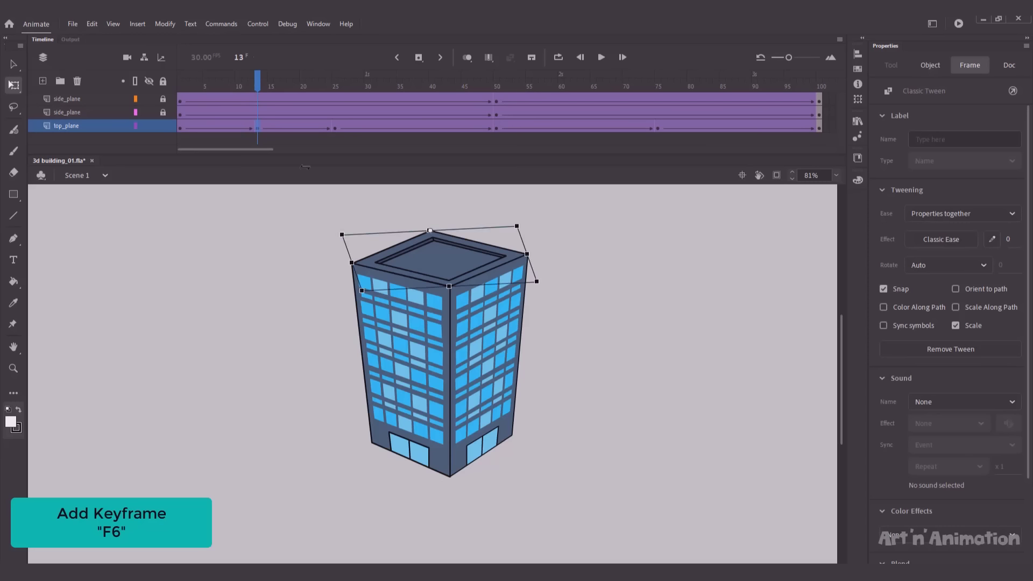
{"action": "left_click", "coordinate": [448, 278]}
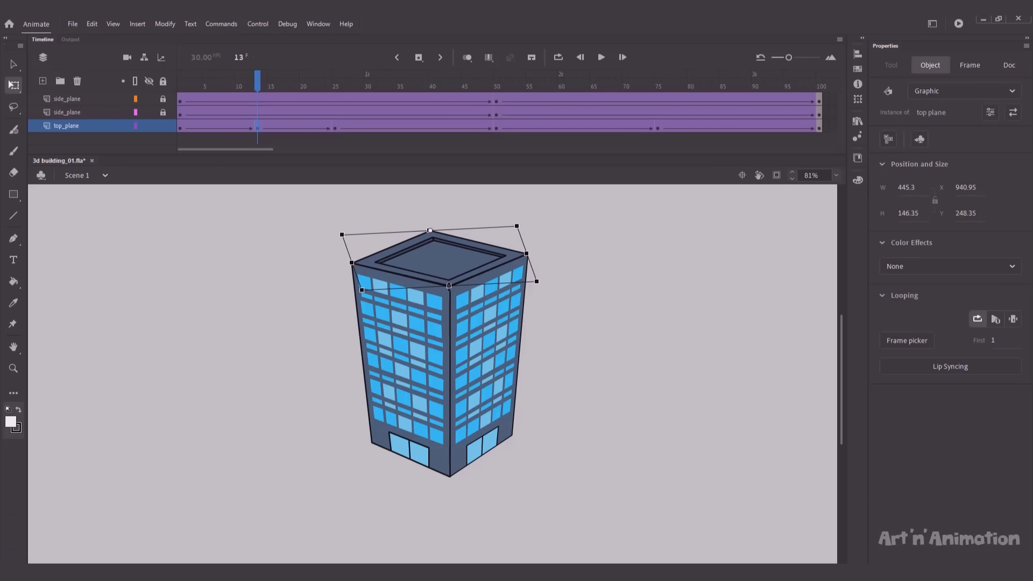
Step: Add a roof keyframe at frame 37, where the roof measures about 410.7 × 136.3
{"action": "left_click", "coordinate": [412, 128]}
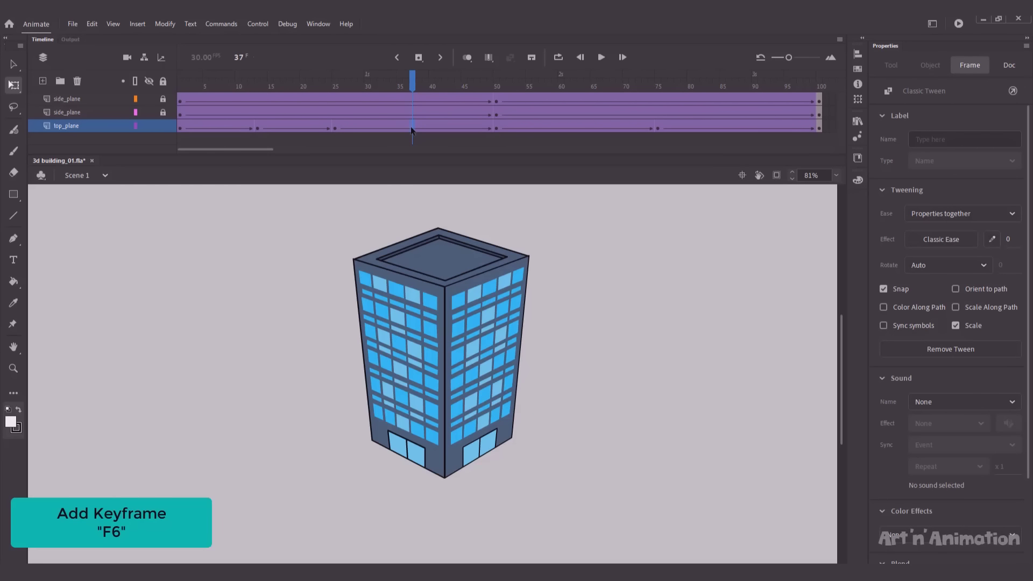
{"action": "key", "text": "F6"}
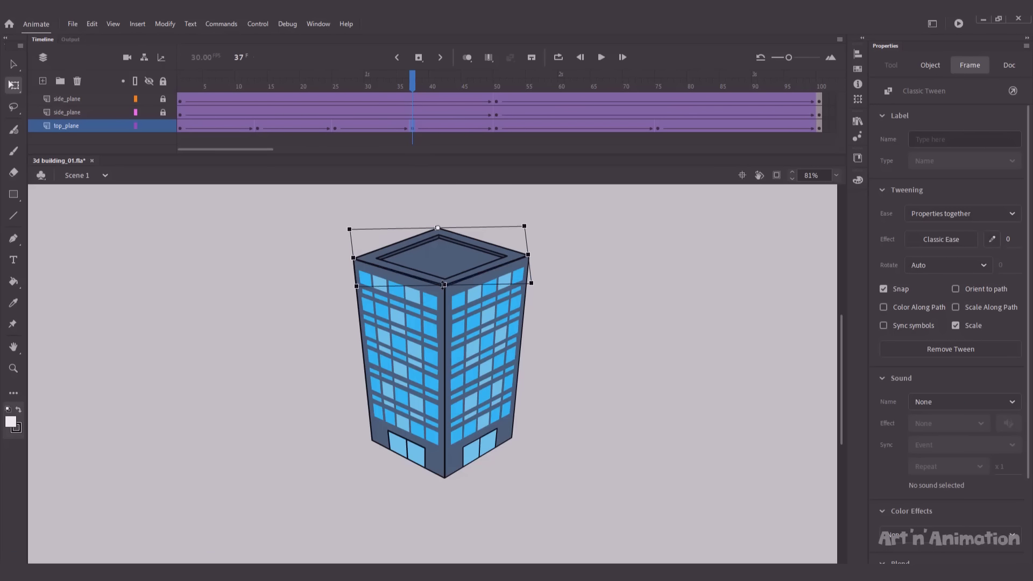
{"action": "left_click", "coordinate": [443, 286]}
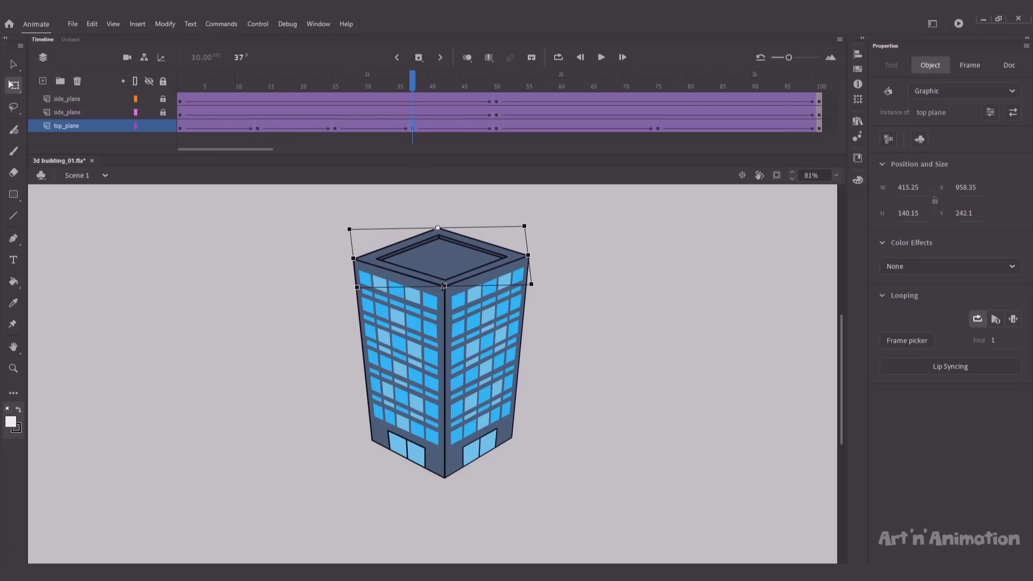
Step: Preview toward frame 63, select the roof there, then undo the frame-63 change
{"action": "left_click_drag", "start_coordinate": [517, 85], "coordinate": [580, 82]}
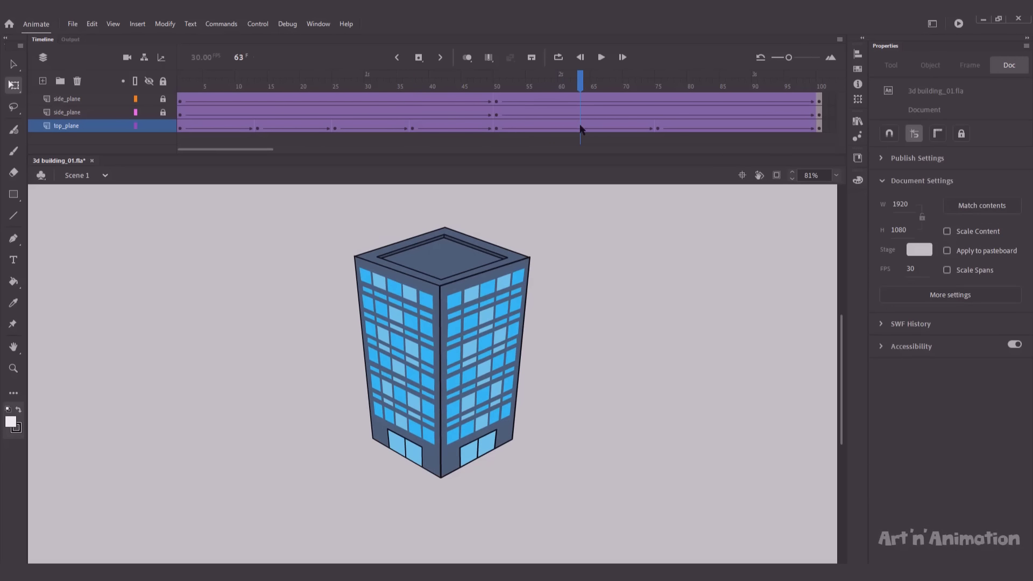
{"action": "left_click", "coordinate": [581, 128]}
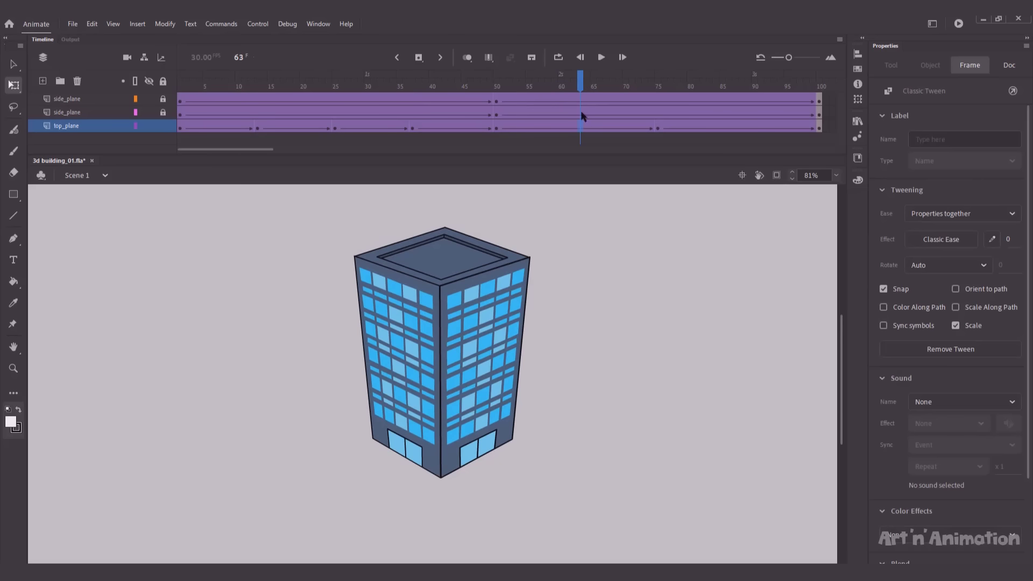
{"action": "left_click", "coordinate": [439, 291]}
{"action": "left_click", "coordinate": [438, 287]}
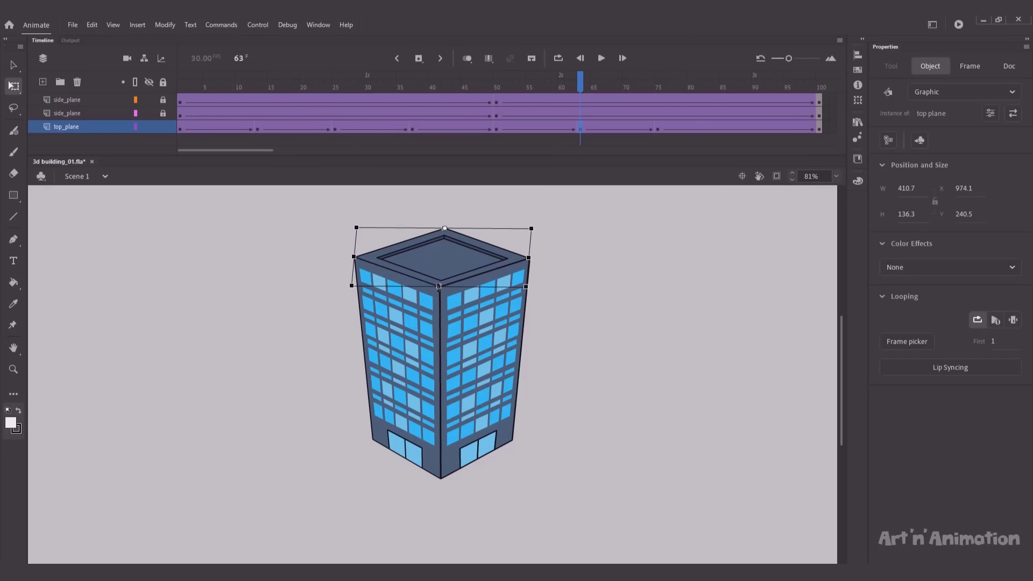
{"action": "left_click", "coordinate": [571, 292]}
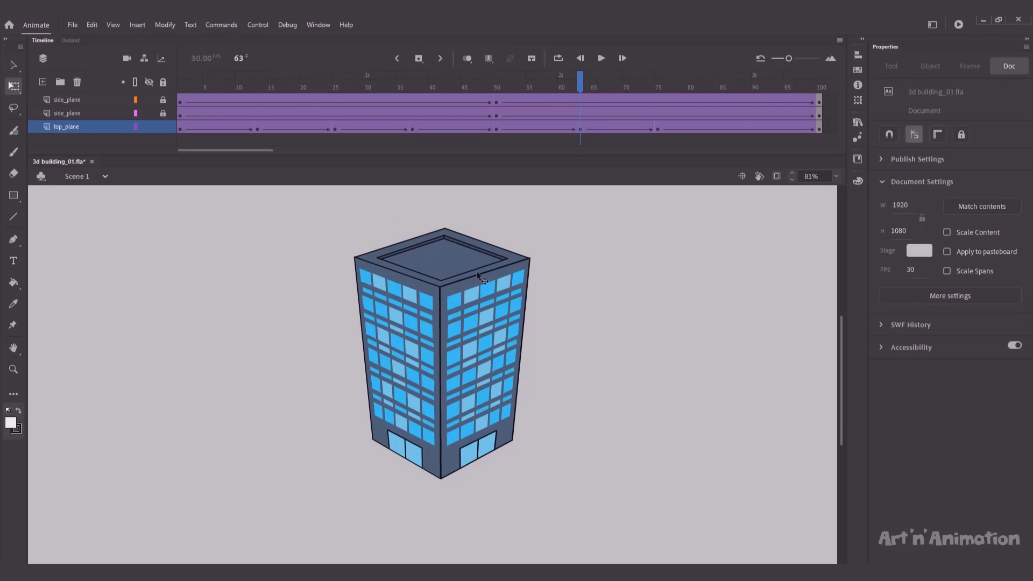
{"action": "left_click", "coordinate": [453, 270]}
{"action": "key", "text": "ctrl+z"}
{"action": "key", "text": "ctrl+z"}
{"action": "key", "text": "ctrl+z"}
Step: Add a roof keyframe at frame 63 and nudge the roof into place
{"action": "left_click", "coordinate": [493, 88]}
{"action": "mouse_move", "coordinate": [500, 83]}
{"action": "left_mouse_down"}
{"action": "mouse_move", "coordinate": [670, 93]}
{"action": "mouse_move", "coordinate": [494, 102]}
{"action": "left_mouse_up"}
{"action": "left_click", "coordinate": [597, 233]}
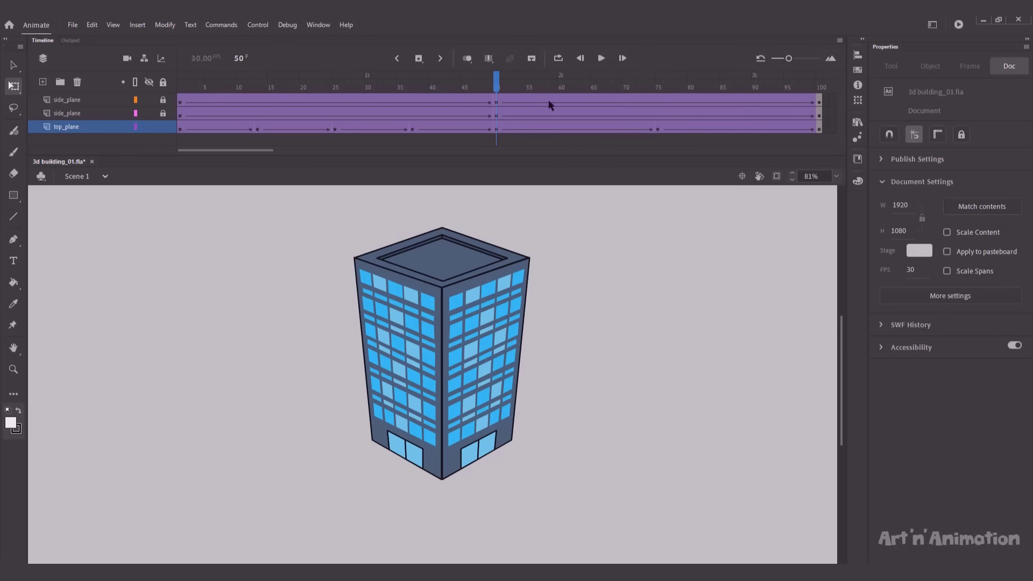
{"action": "left_click_drag", "start_coordinate": [559, 87], "coordinate": [575, 88]}
{"action": "left_click", "coordinate": [577, 128]}
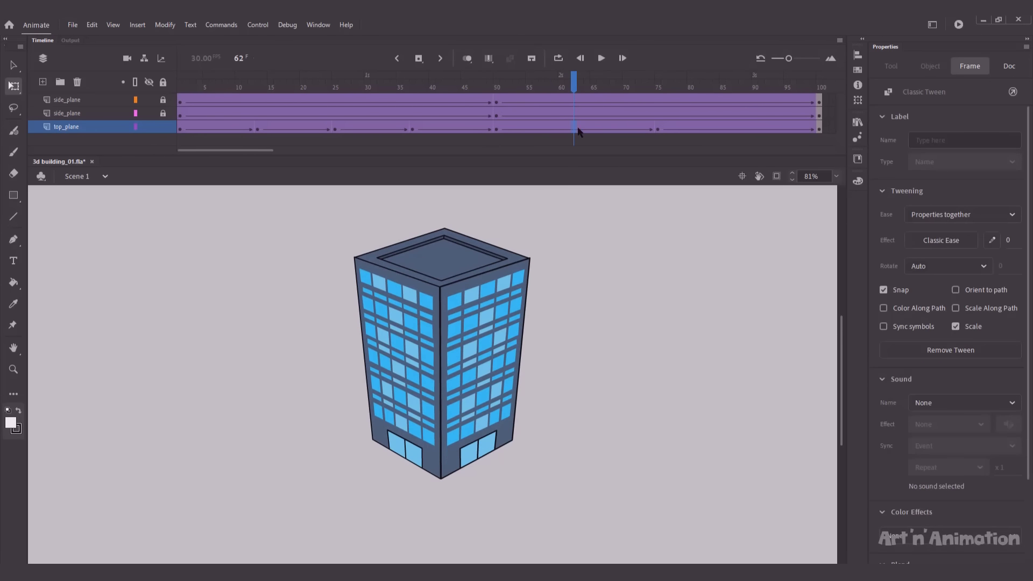
{"action": "key", "text": "F6"}
{"action": "key", "text": "Right"}
{"action": "key", "text": "Up"}
{"action": "left_click", "coordinate": [597, 233]}
{"action": "left_click_drag", "start_coordinate": [579, 87], "coordinate": [579, 88]}
Step: Stretch the roof slightly down onto the walls, preview toward frame 88, and undo the extra keyframes
{"action": "left_click", "coordinate": [445, 244]}
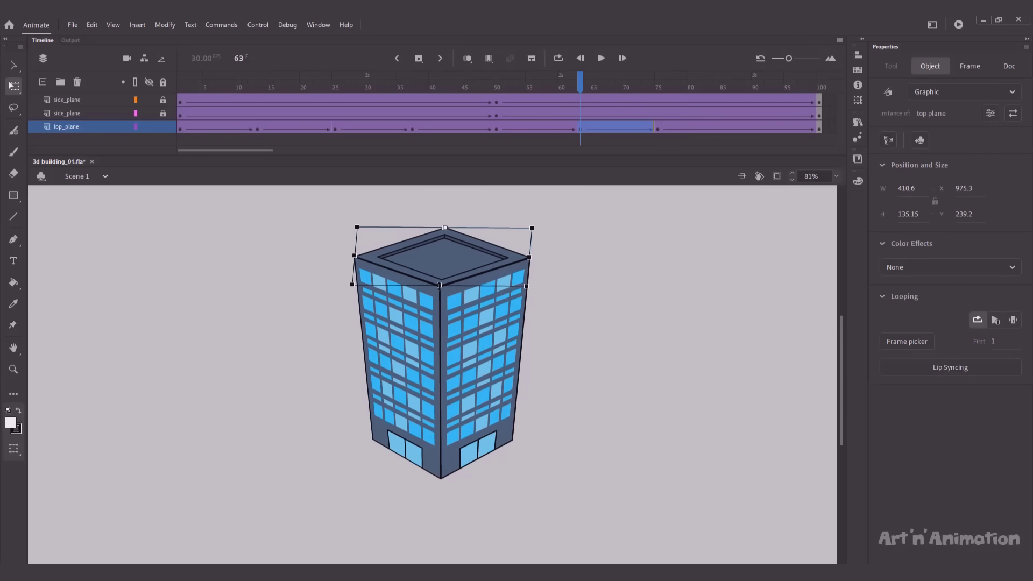
{"action": "left_click_drag", "start_coordinate": [439, 287], "coordinate": [439, 289]}
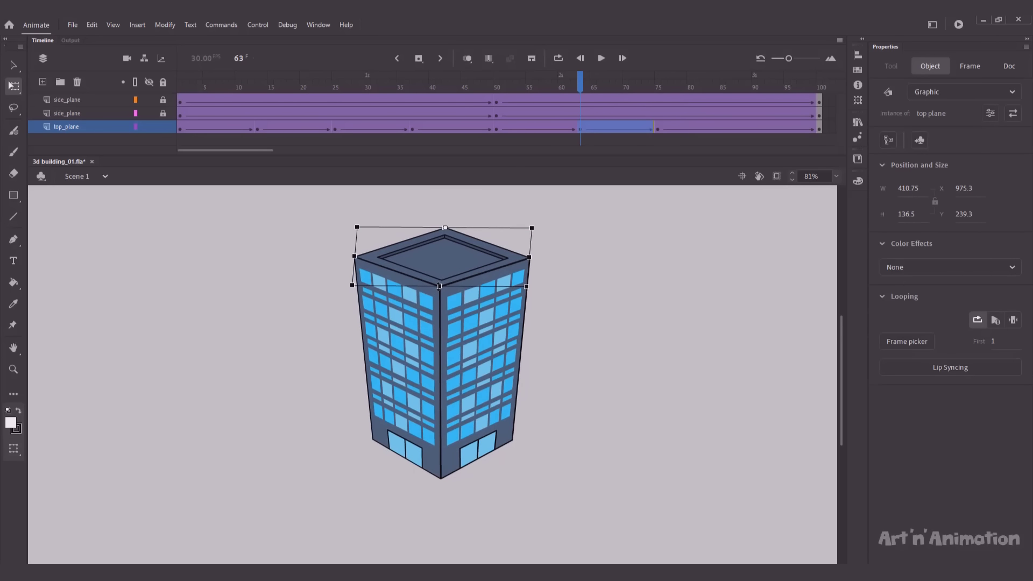
{"action": "left_click", "coordinate": [575, 209]}
{"action": "left_click_drag", "start_coordinate": [579, 85], "coordinate": [729, 86]}
{"action": "left_click_drag", "start_coordinate": [728, 128], "coordinate": [743, 129]}
{"action": "key", "text": "ctrl+z"}
Step: Insert a roof keyframe at frame 87 on top_plane and select the roof
{"action": "left_click", "coordinate": [734, 130]}
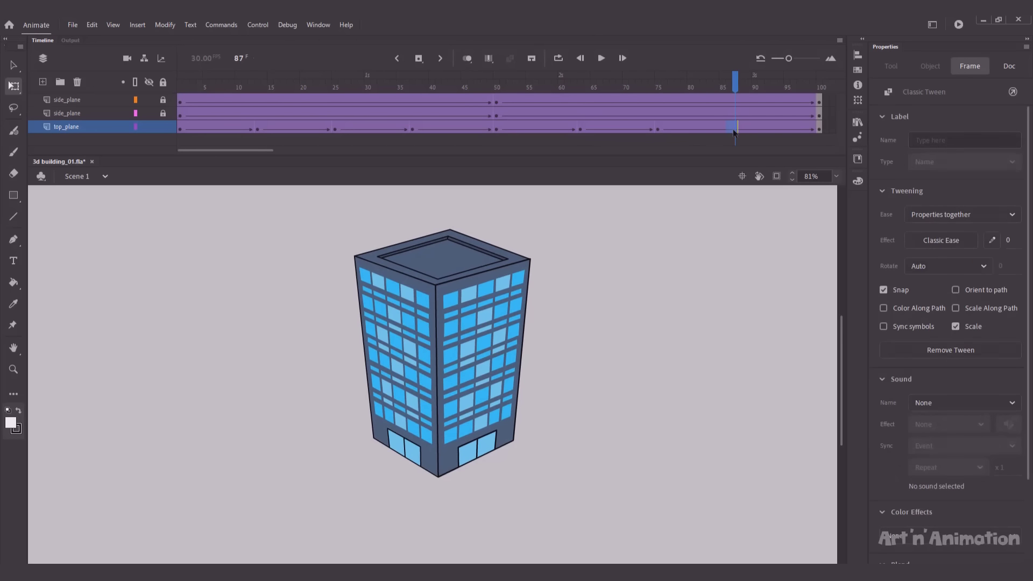
{"action": "key", "text": "comma"}
{"action": "left_click", "coordinate": [736, 129]}
{"action": "key", "text": "F6"}
{"action": "left_click", "coordinate": [434, 284]}
{"action": "left_click", "coordinate": [612, 298]}
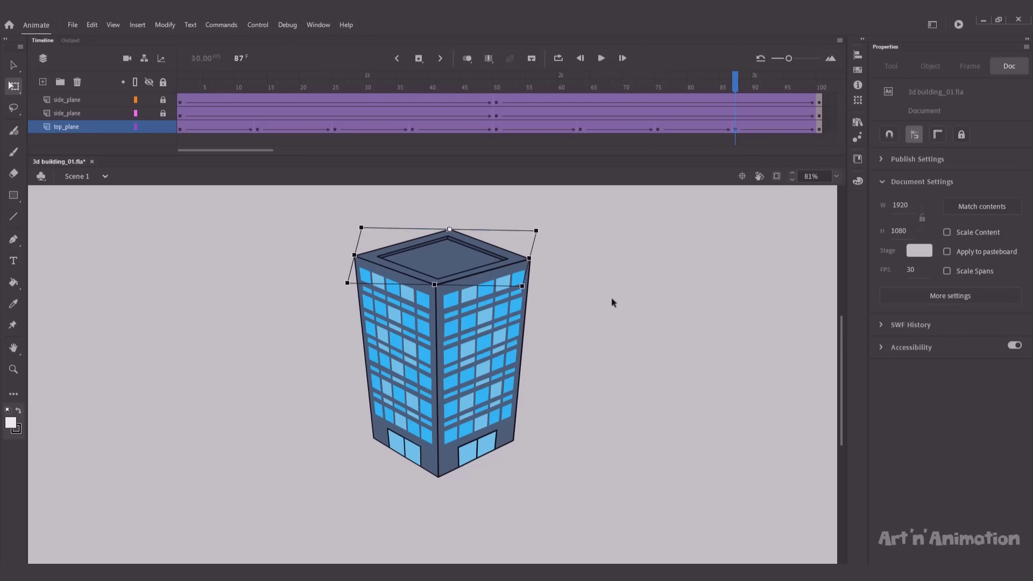
{"action": "left_click", "coordinate": [462, 264]}
Step: Nudge the frame-87 roof up to about 432.25 × 134.15 and play back the turn
{"action": "key", "text": "Up"}
{"action": "key", "text": "Up"}
{"action": "left_click", "coordinate": [590, 271]}
{"action": "left_click", "coordinate": [464, 266]}
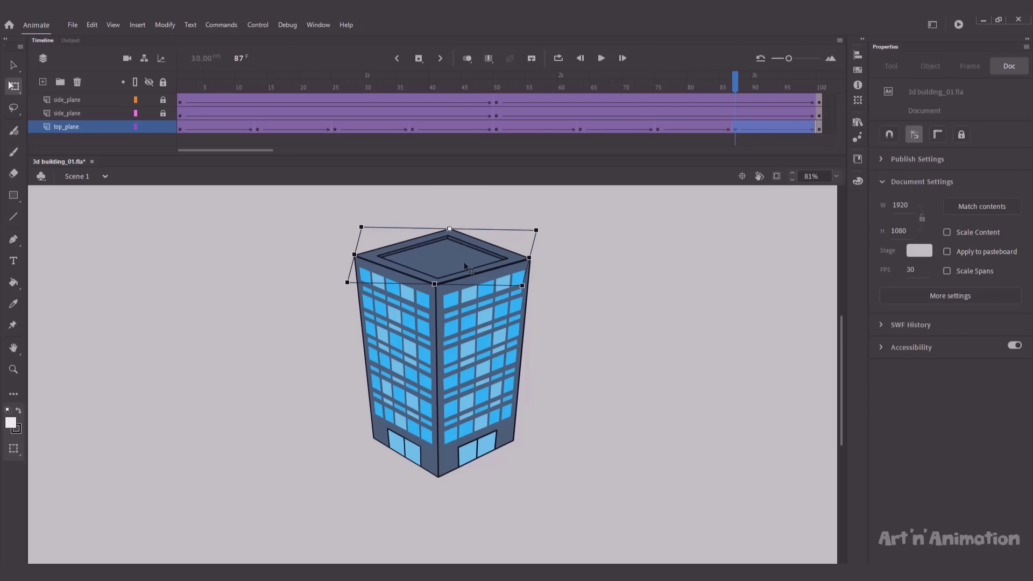
{"action": "left_click", "coordinate": [571, 282]}
{"action": "left_click", "coordinate": [464, 260]}
{"action": "left_click", "coordinate": [575, 272]}
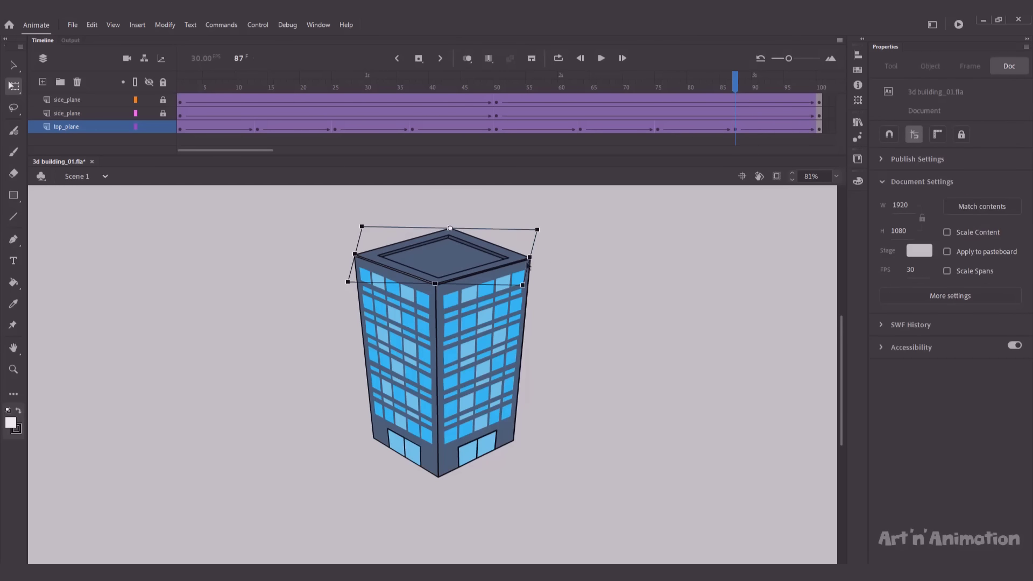
{"action": "left_click", "coordinate": [465, 261]}
{"action": "left_click", "coordinate": [544, 279]}
{"action": "left_click", "coordinate": [444, 276]}
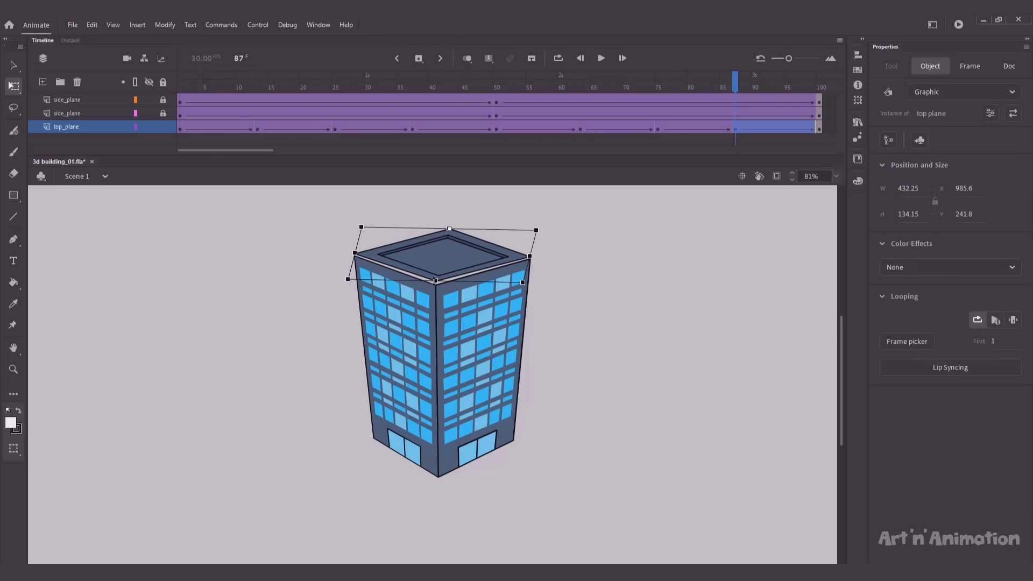
{"action": "left_click", "coordinate": [600, 291]}
{"action": "key", "text": "Return"}
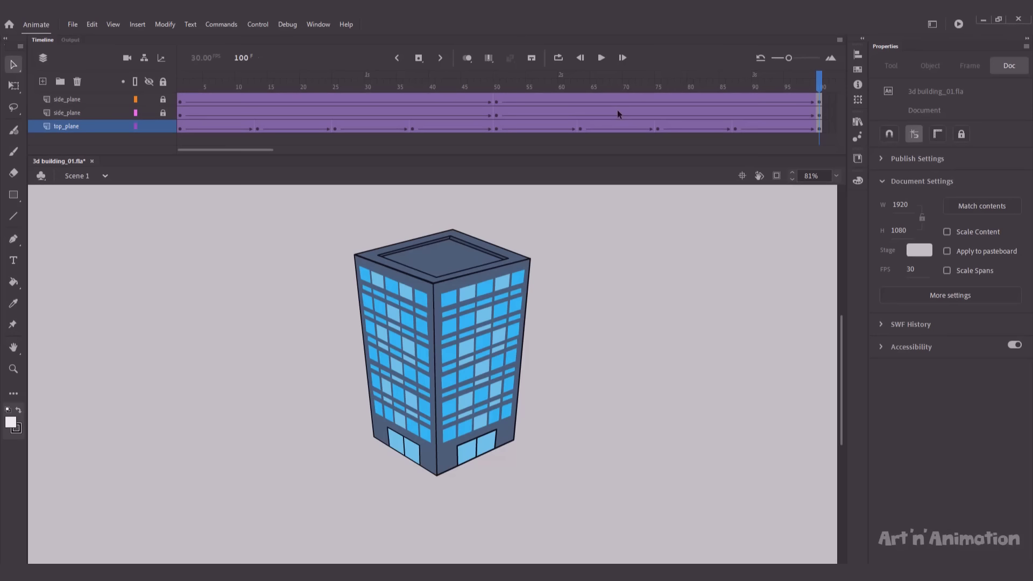
{"action": "key", "text": "Return"}
{"action": "key", "text": "shift+comma"}
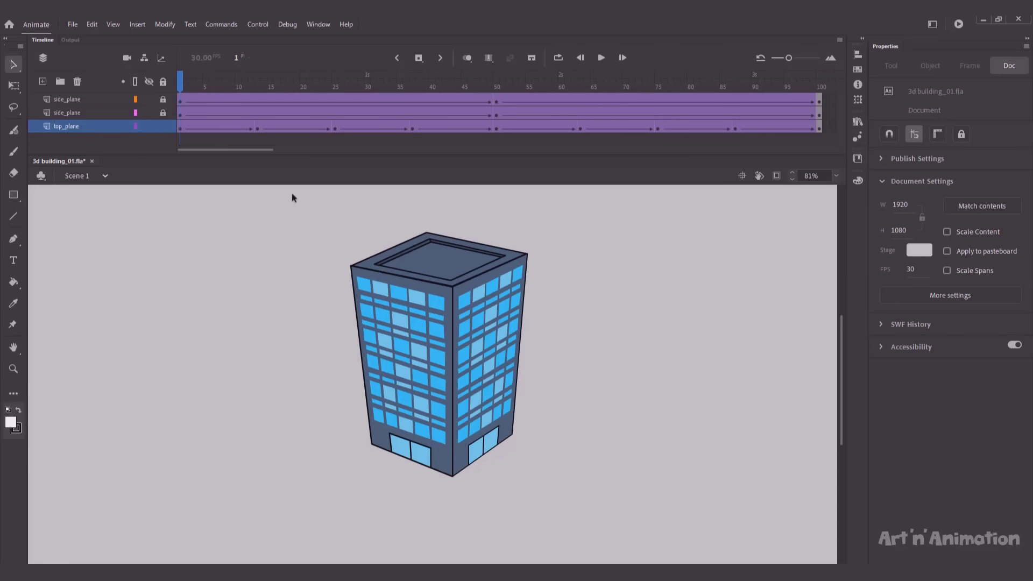
Step: Unlock the left wall layer and give the side_plane face a 20% tint at frame 1
{"action": "left_click", "coordinate": [149, 99]}
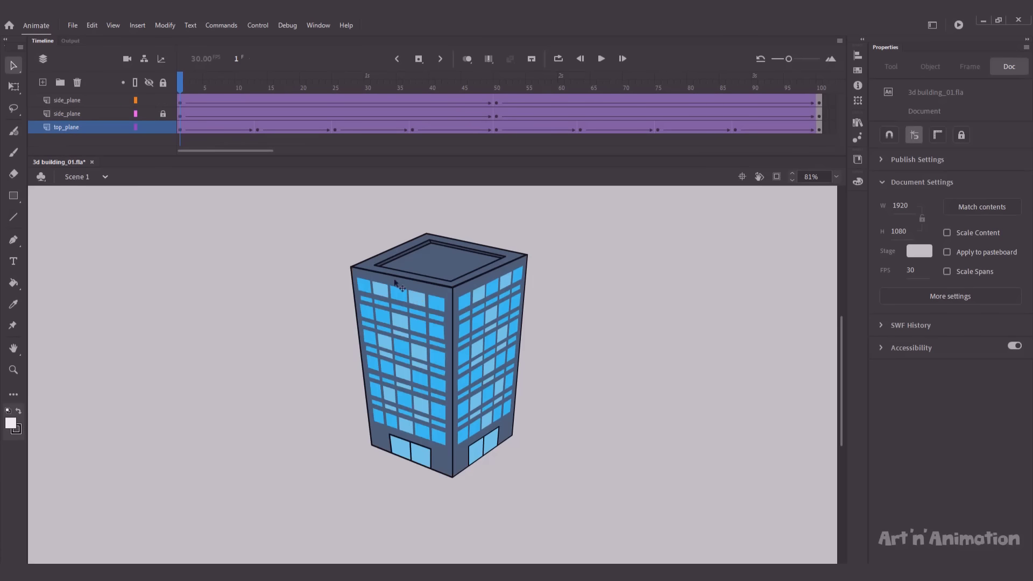
{"action": "left_click", "coordinate": [395, 283]}
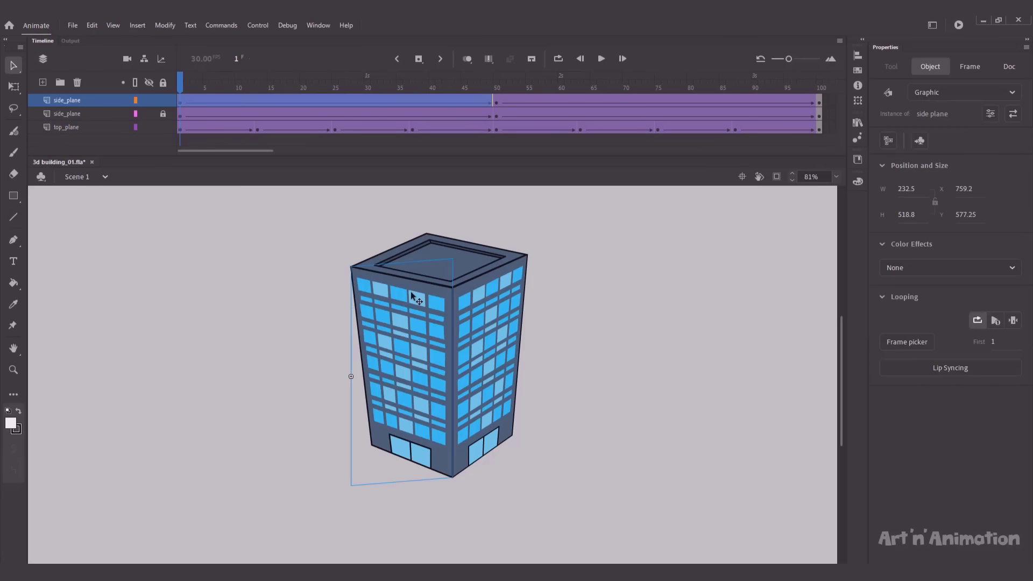
{"action": "left_click", "coordinate": [898, 269]}
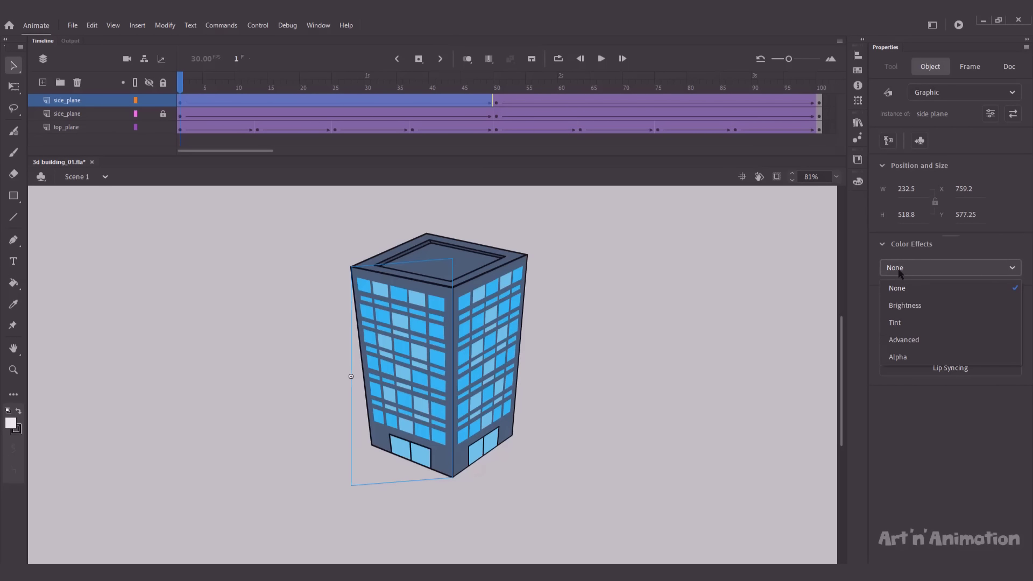
{"action": "left_click", "coordinate": [894, 322]}
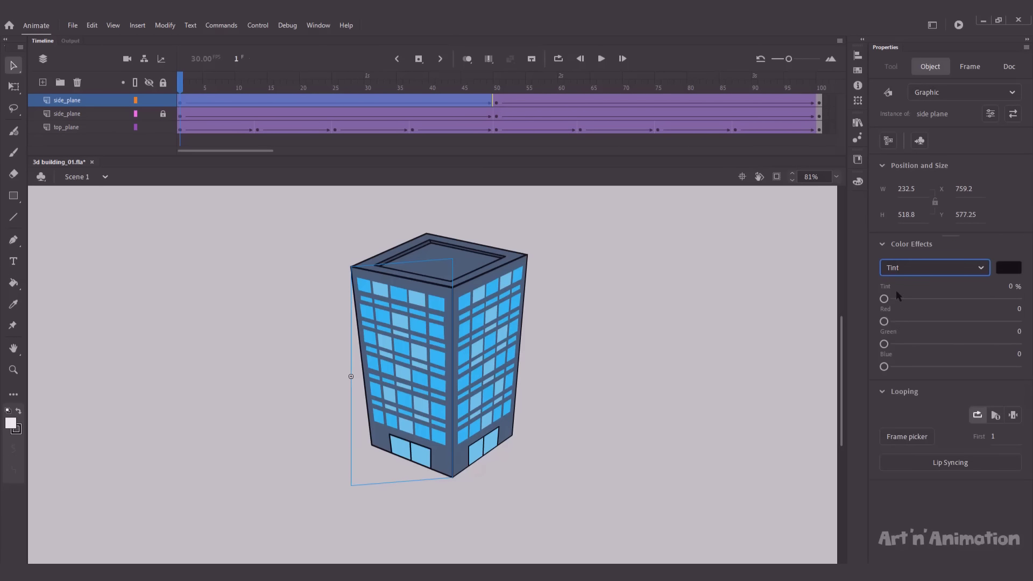
{"action": "left_click", "coordinate": [1009, 287]}
{"action": "type", "text": "20"}
{"action": "key", "text": "Return"}
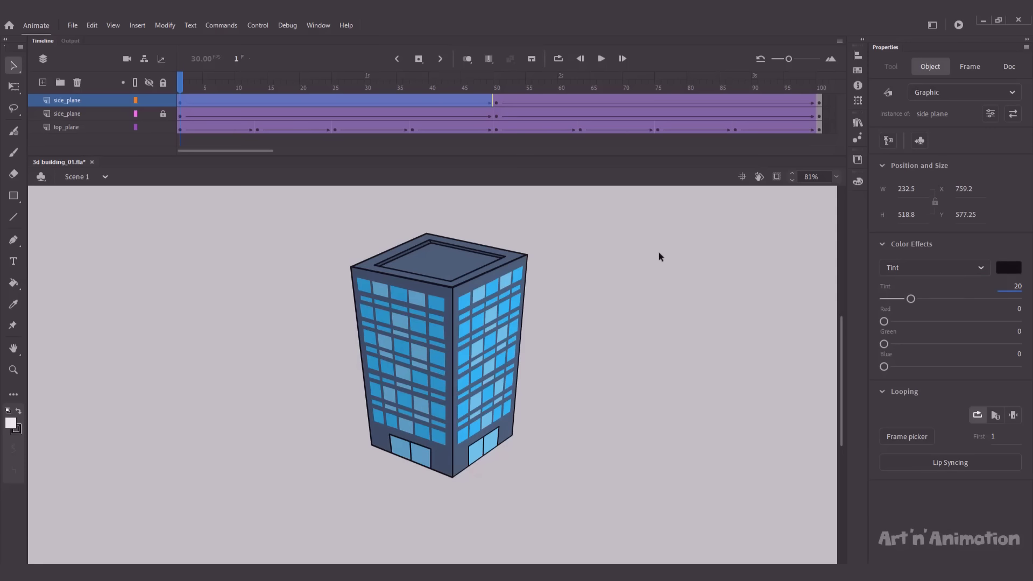
Step: Give the side_plane left face a 30% tint at frame 50
{"action": "left_click", "coordinate": [496, 87]}
{"action": "left_click", "coordinate": [398, 313]}
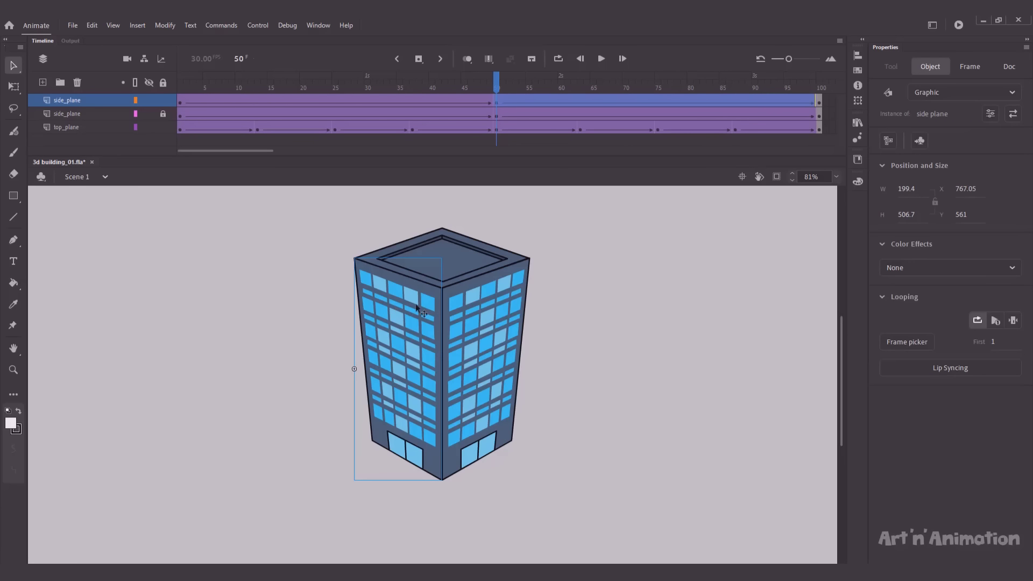
{"action": "left_click", "coordinate": [892, 269]}
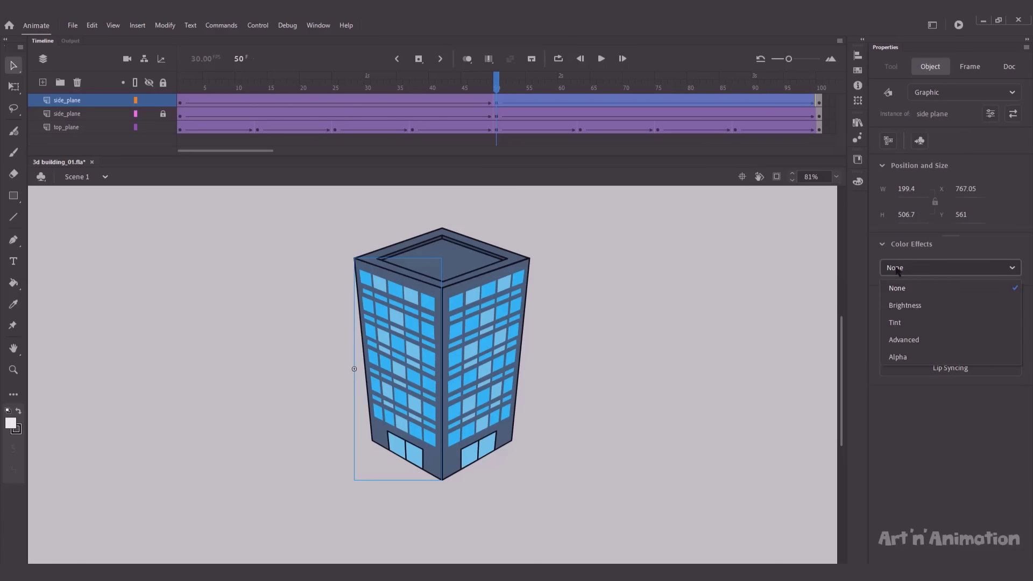
{"action": "left_click", "coordinate": [914, 323]}
{"action": "left_click", "coordinate": [1009, 286]}
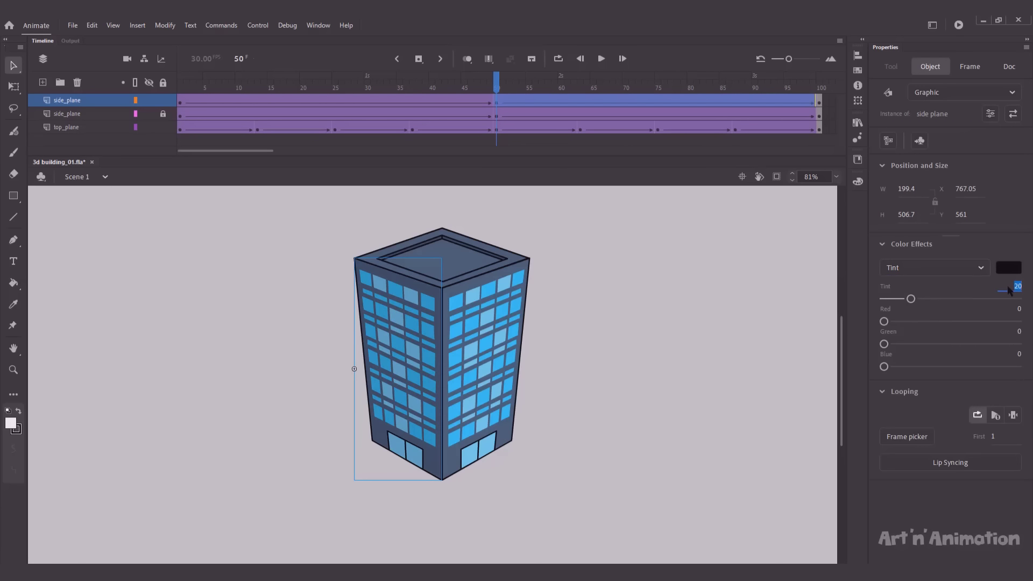
{"action": "type", "text": "30"}
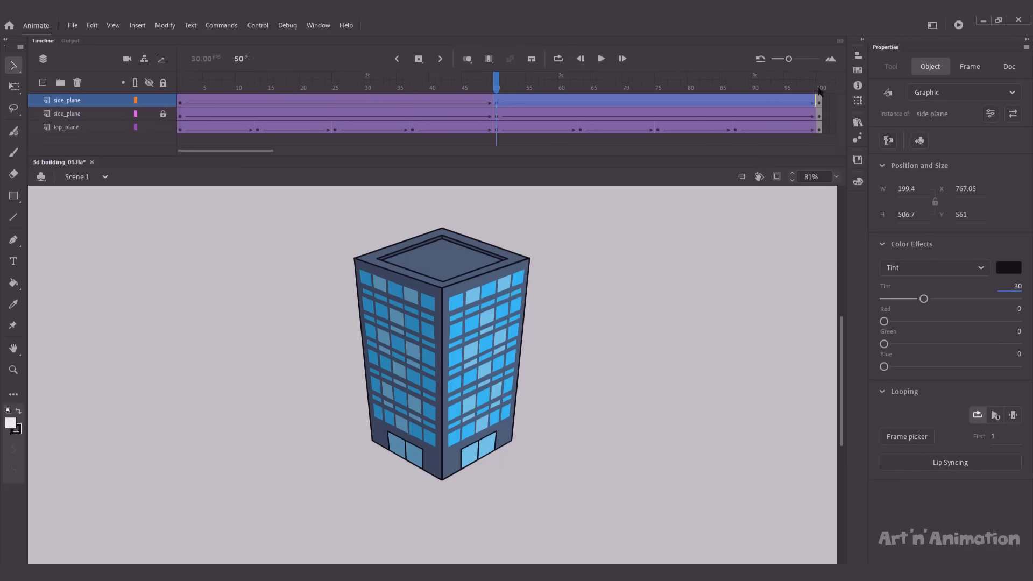
Step: Apply a tint to the left face at frame 100, then play the animation to check shading
{"action": "left_click", "coordinate": [818, 92]}
{"action": "left_click", "coordinate": [409, 297]}
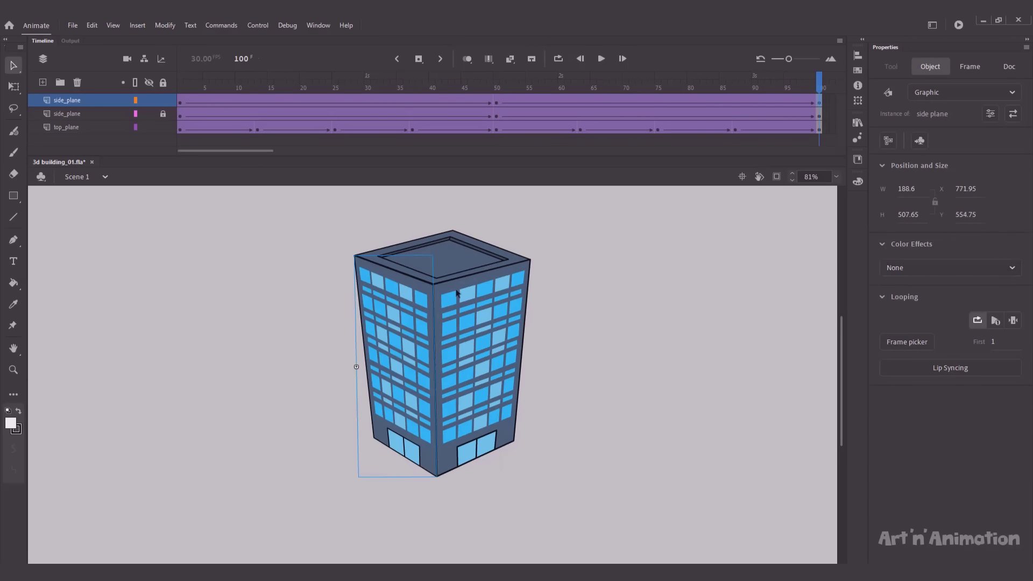
{"action": "left_click", "coordinate": [950, 267]}
{"action": "left_click", "coordinate": [913, 323]}
{"action": "left_click", "coordinate": [531, 215]}
{"action": "key", "text": "Return"}
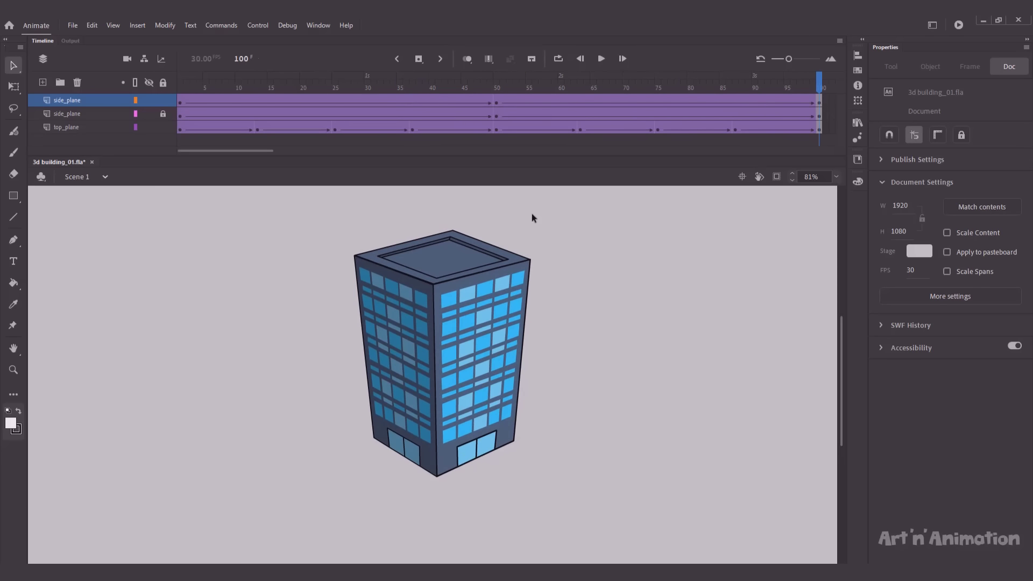
Step: Test the movie with Ctrl+Enter, exporting 3d building_01.swf and playing it in the player window
{"action": "key", "text": "ctrl+Return"}
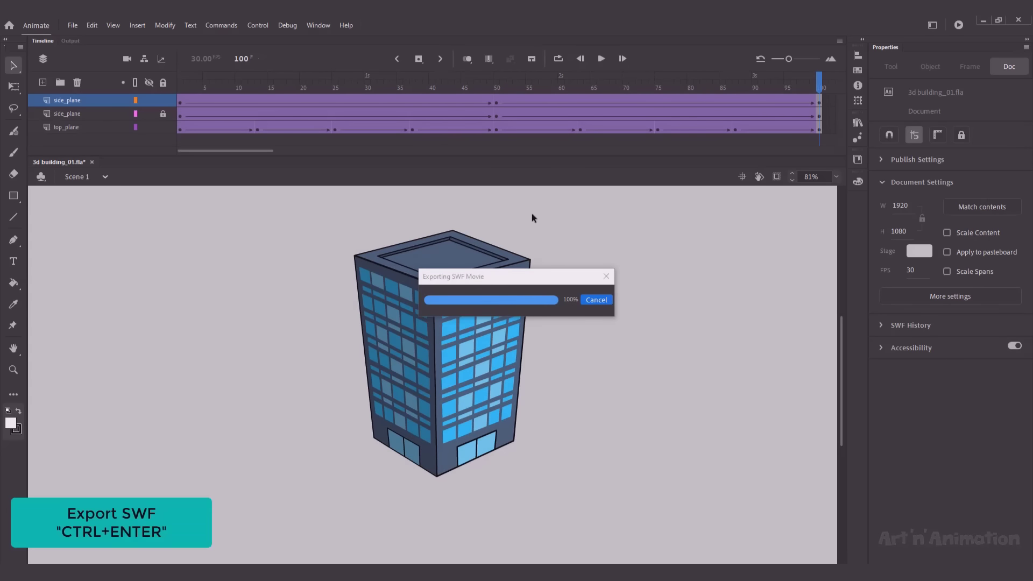